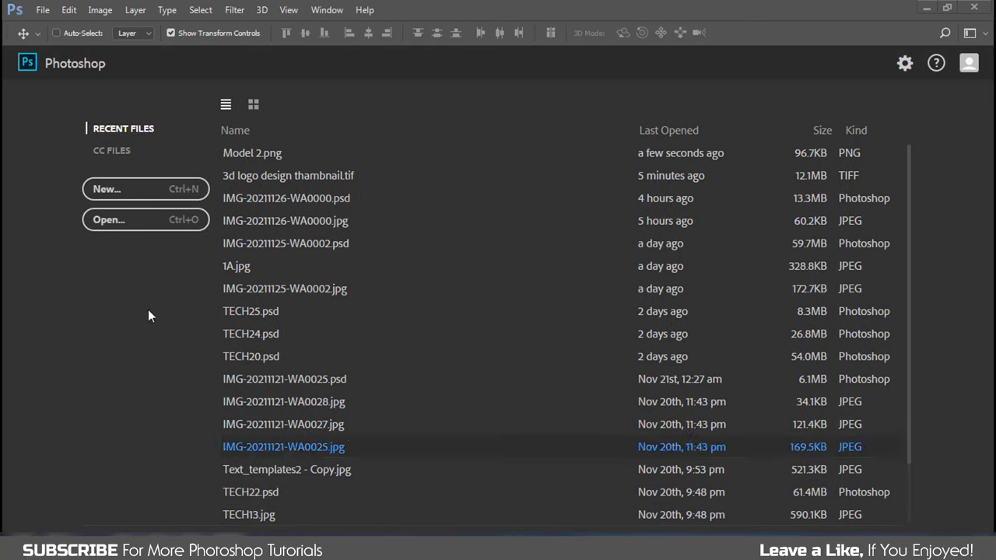
# Open Model 2.png from the files folder as a new document.
pyautogui.click(42, 11)
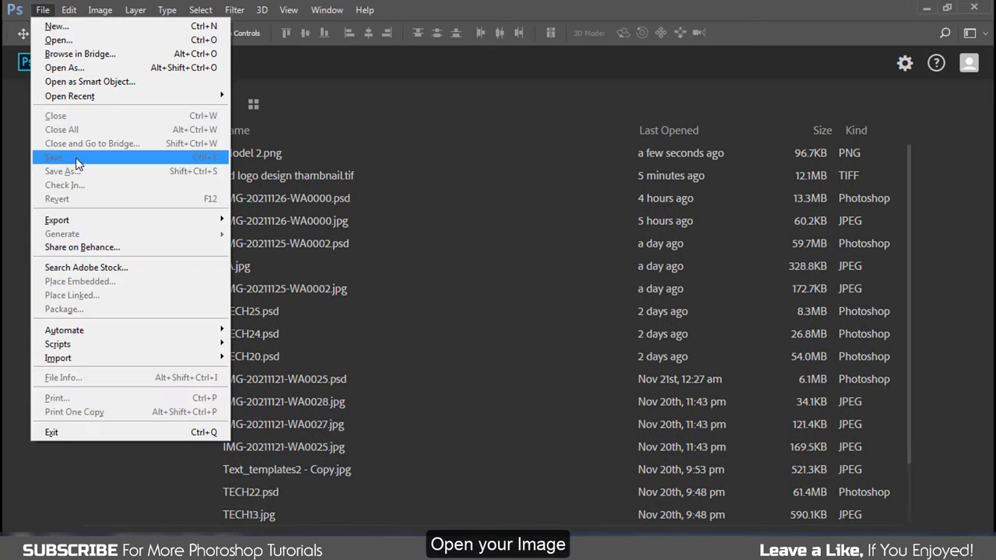
pyautogui.click(59, 40)
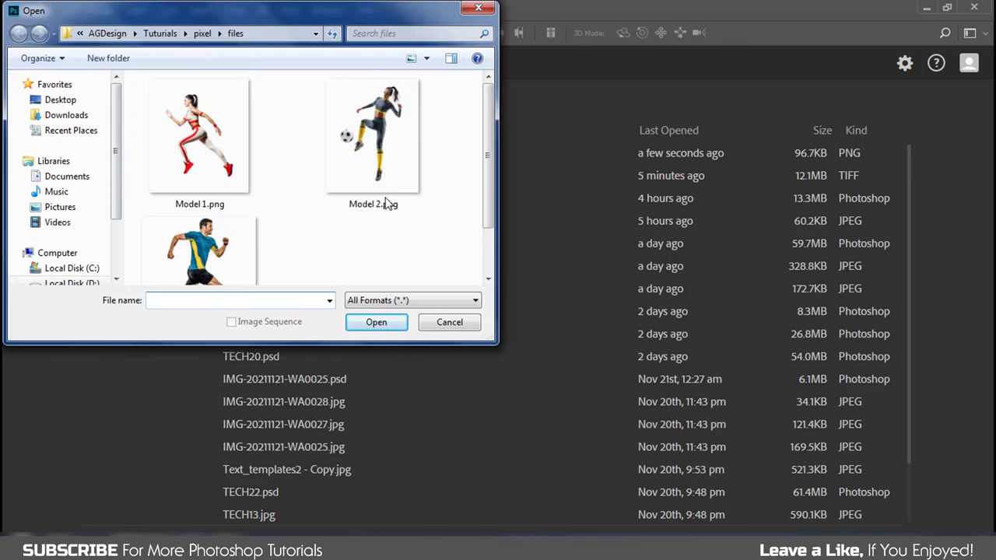
pyautogui.click(397, 204)
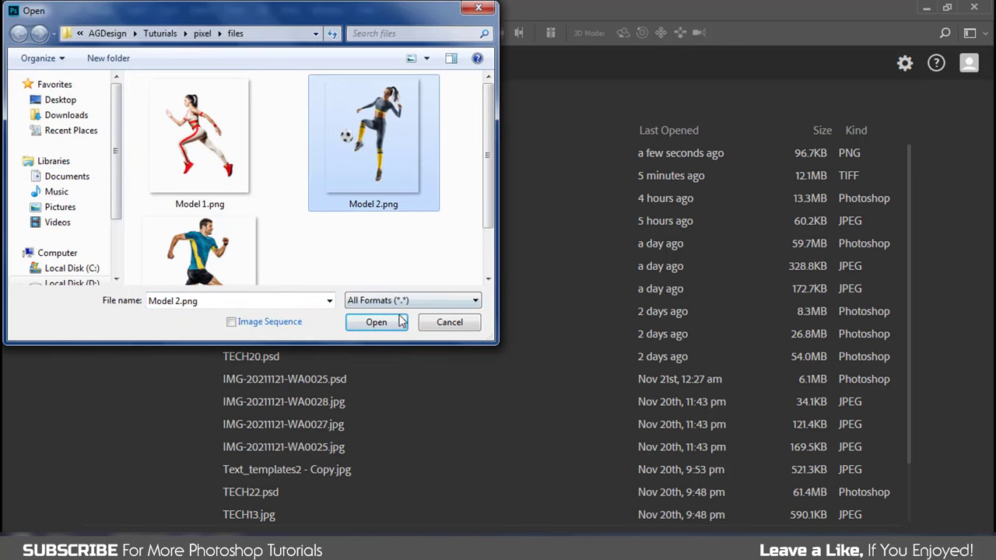
pyautogui.click(376, 322)
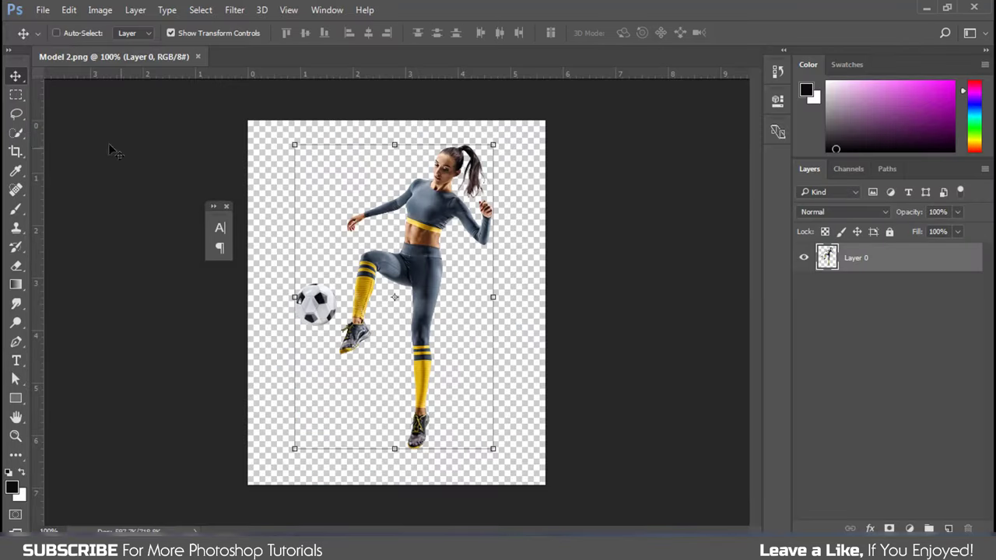
# Crop outward on the left, right and bottom to enlarge the canvas around the player.
pyautogui.click(16, 153)
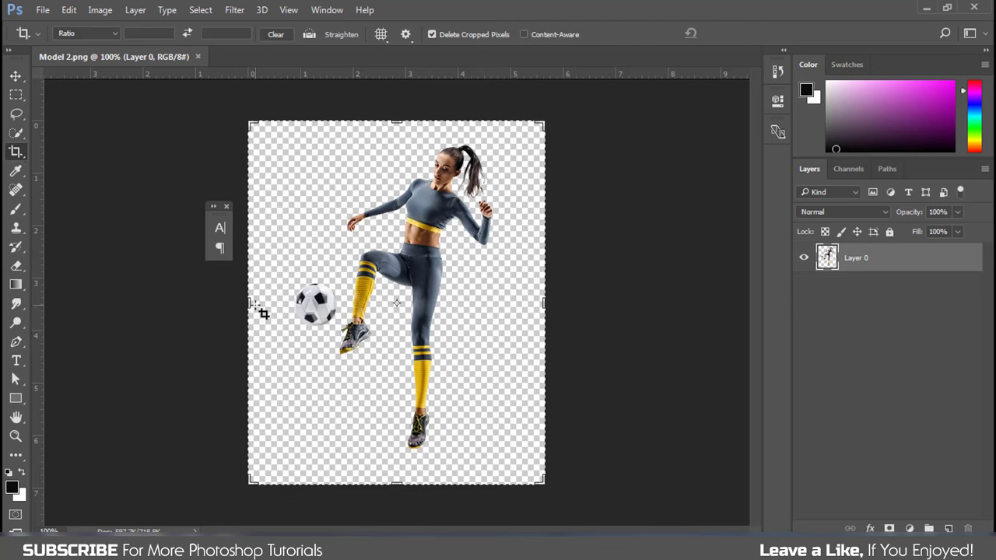
pyautogui.moveTo(249, 303); pyautogui.dragTo(139, 292)
pyautogui.moveTo(656, 303); pyautogui.dragTo(729, 315)
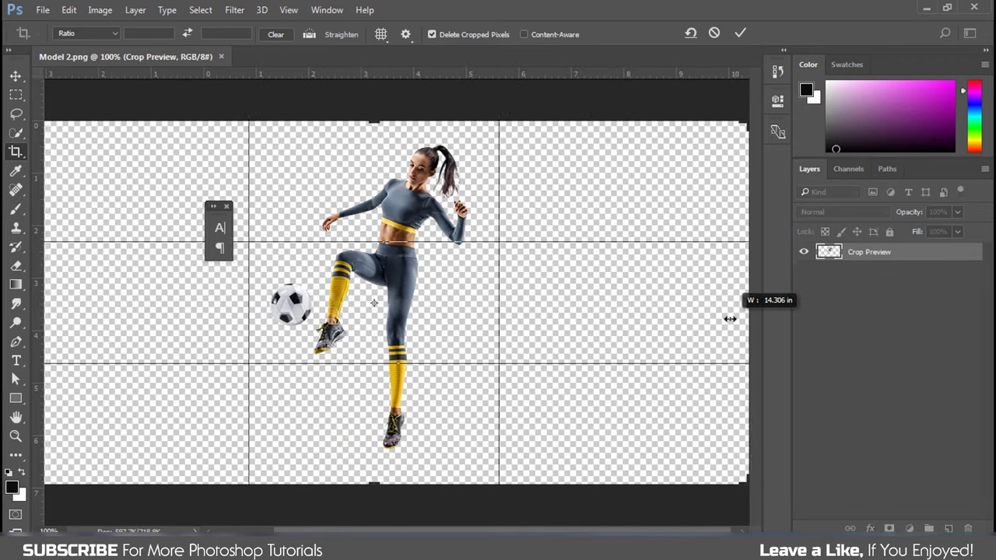
pyautogui.scroll(-3, 465, 246)
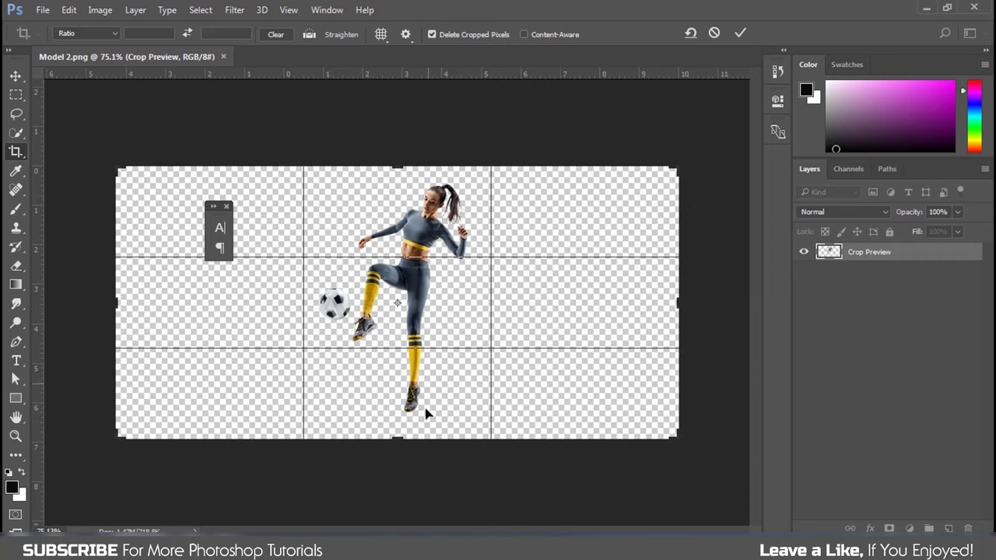
pyautogui.moveTo(398, 441); pyautogui.dragTo(409, 516)
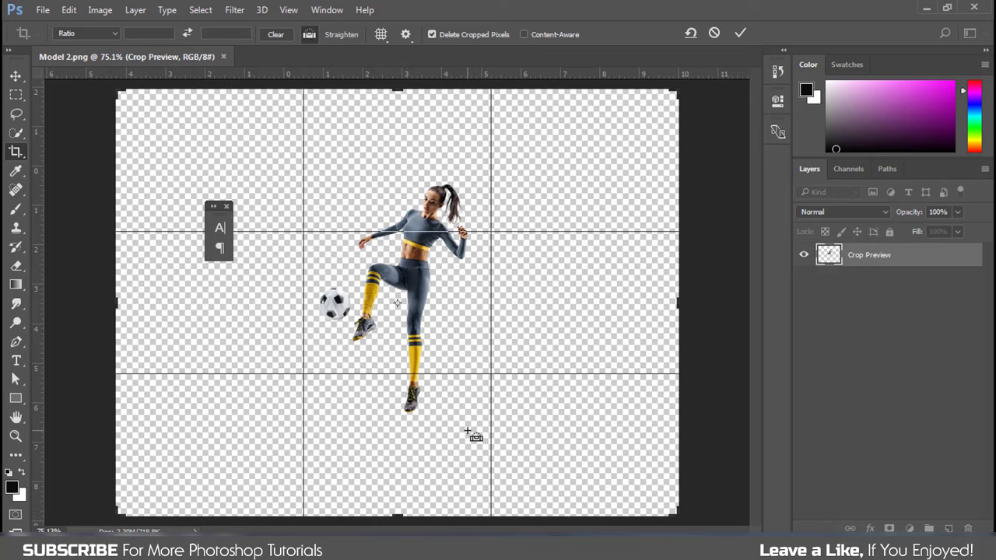
pyautogui.scroll(-2, 470, 432)
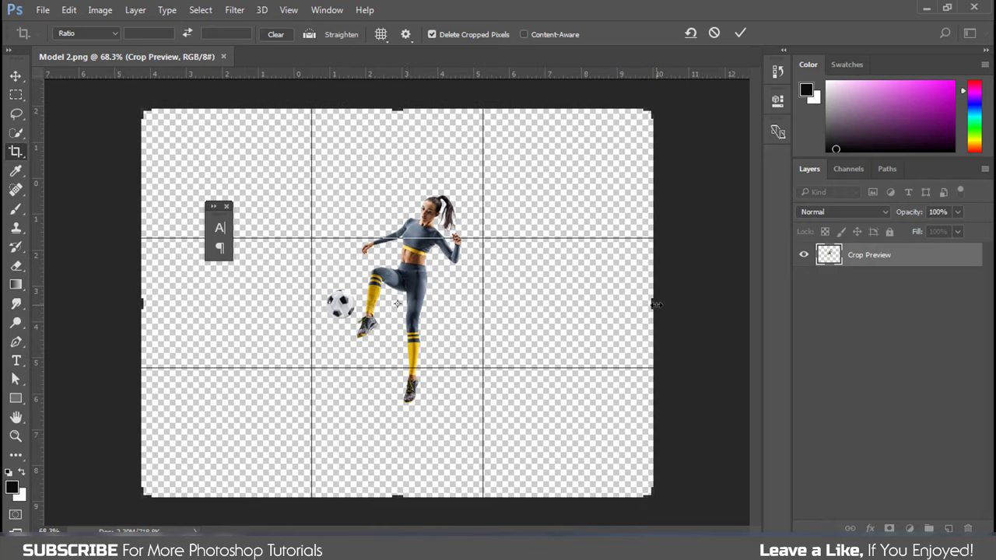
pyautogui.click(738, 34)
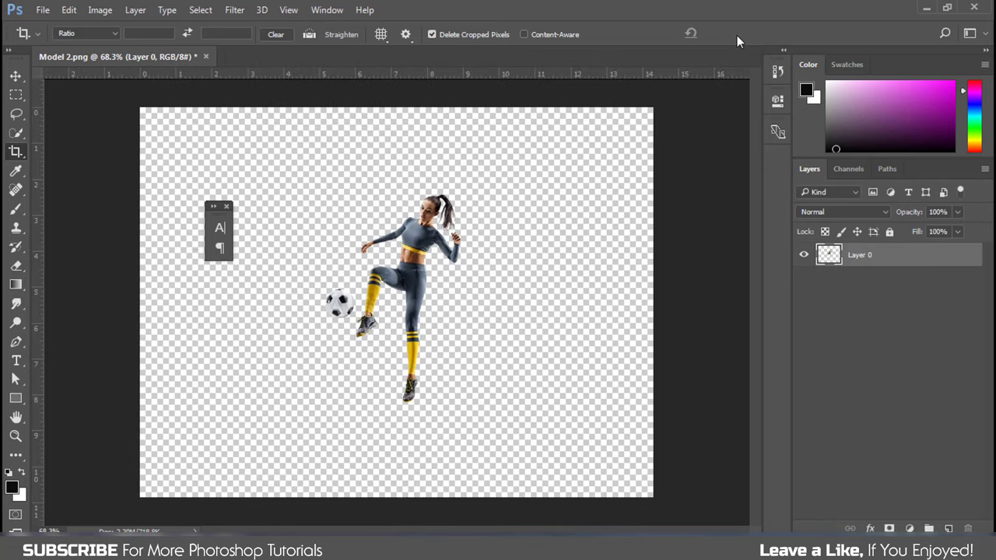
pyautogui.click(915, 336)
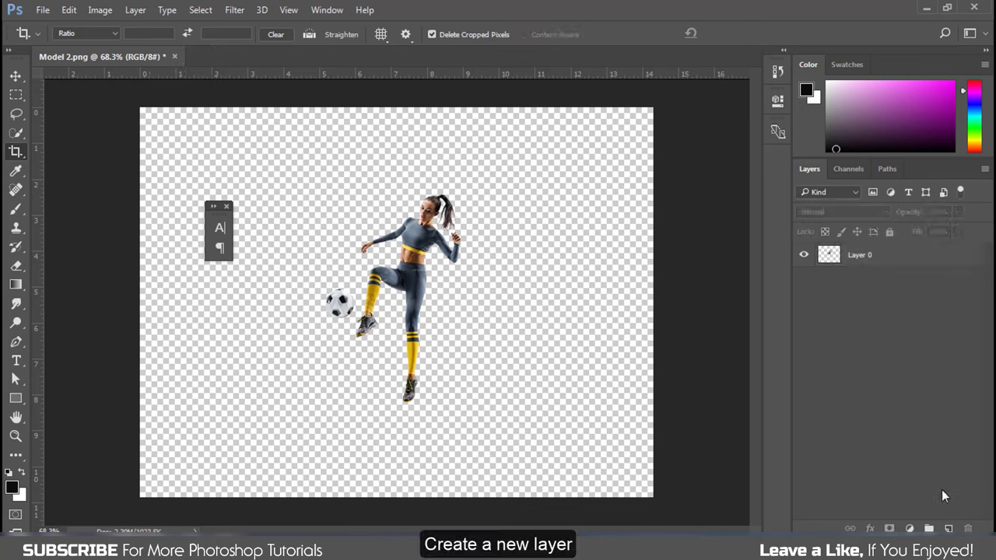
# Add Layer 1 beneath the player and fill it with light grey dadada.
pyautogui.click(944, 528)
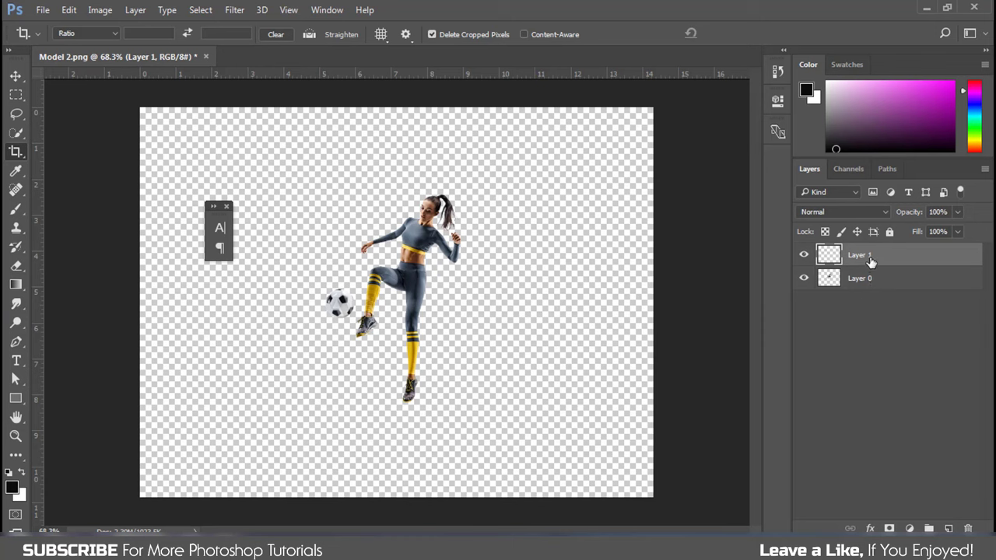
pyautogui.moveTo(870, 262); pyautogui.dragTo(877, 289)
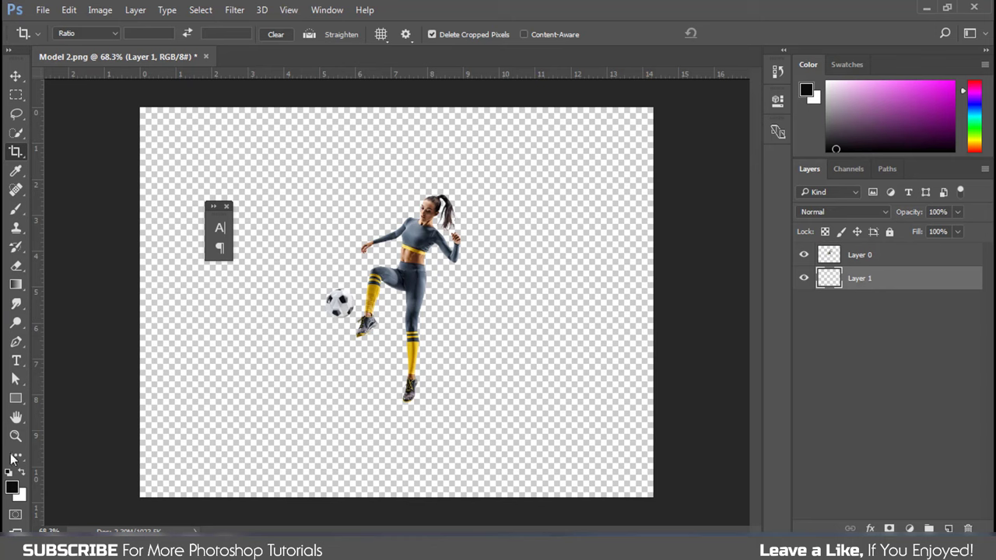
pyautogui.click(100, 10)
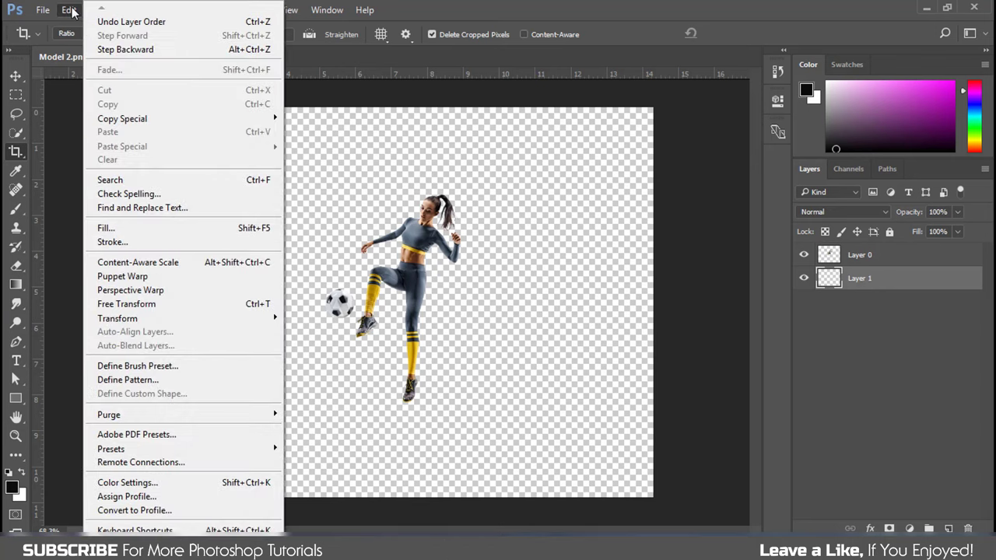
pyautogui.click(109, 228)
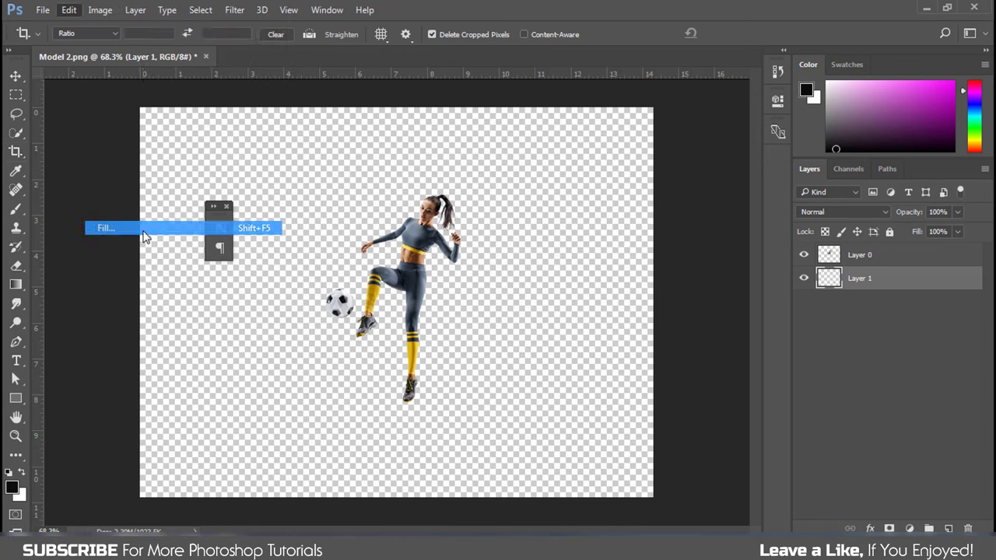
pyautogui.click(506, 147)
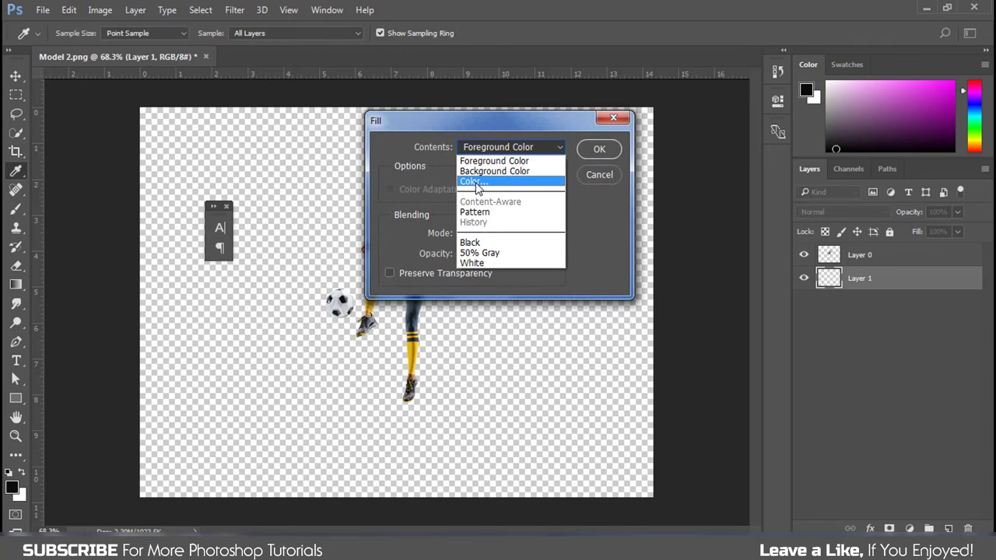
pyautogui.click(475, 182)
pyautogui.click(575, 230)
pyautogui.moveTo(575, 230); pyautogui.dragTo(536, 233)
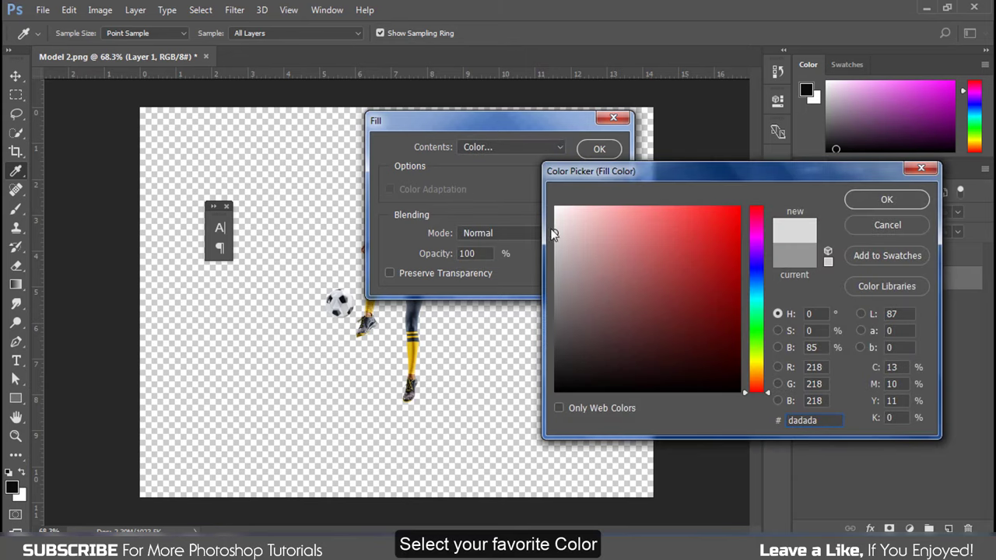
pyautogui.click(885, 200)
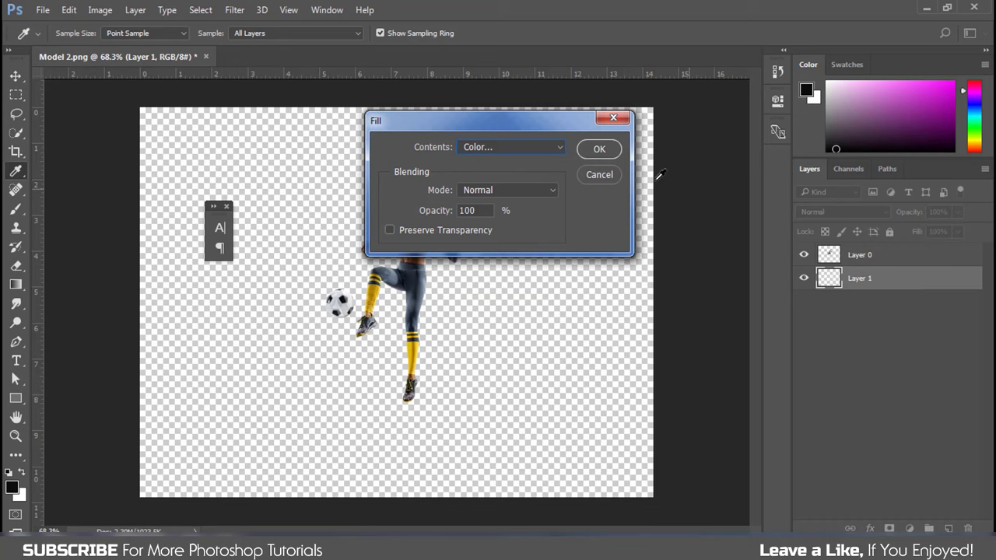
pyautogui.click(600, 152)
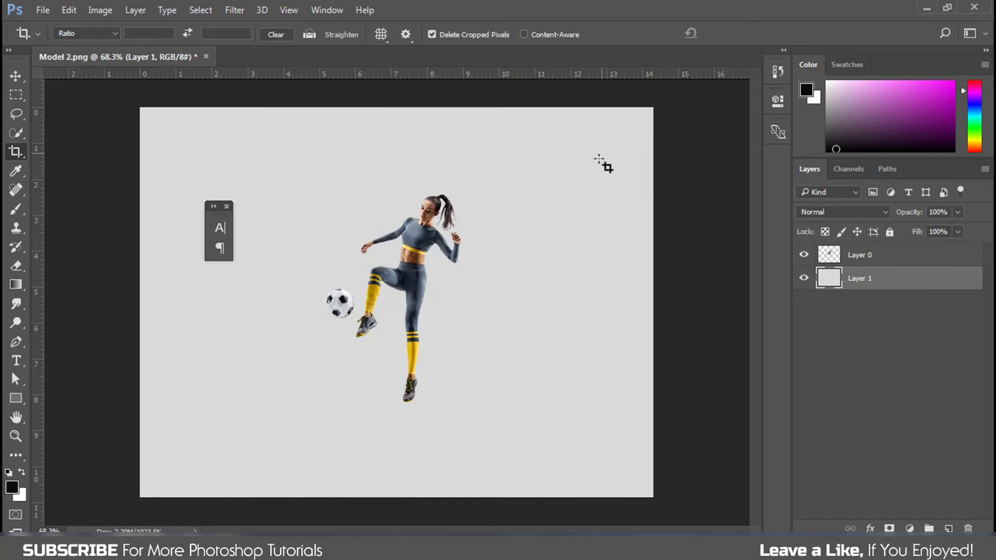
# Nudge the player layer slightly left with the Move tool.
pyautogui.click(229, 206)
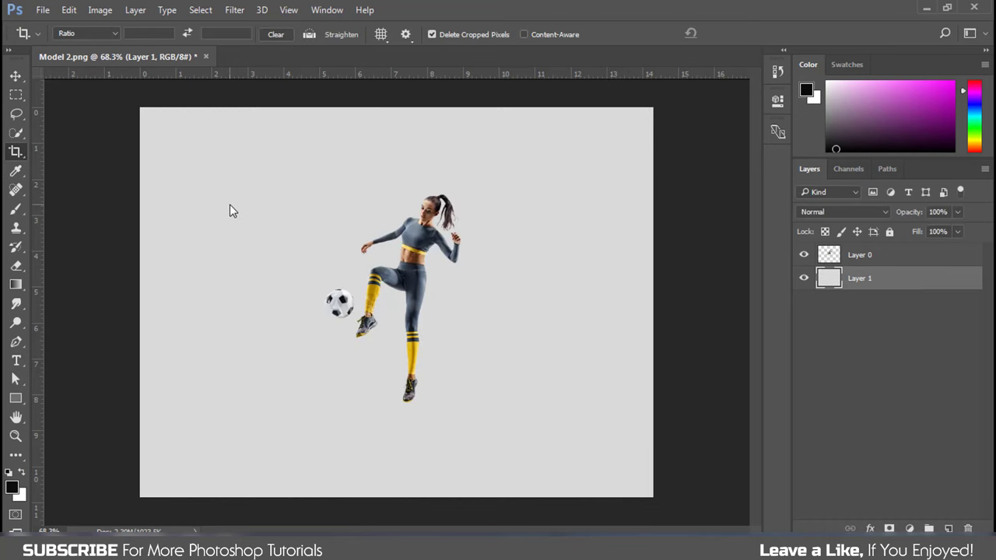
pyautogui.click(912, 263)
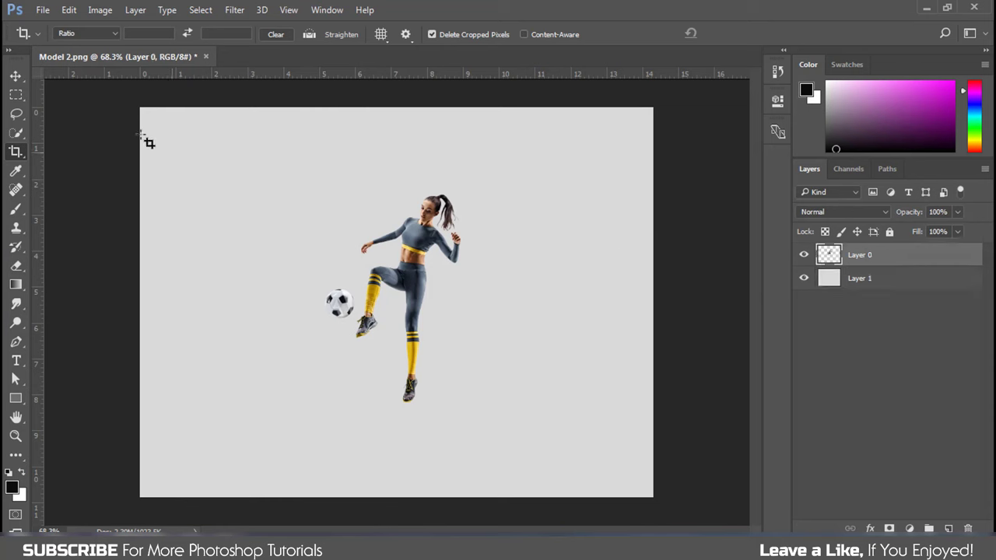
pyautogui.click(19, 77)
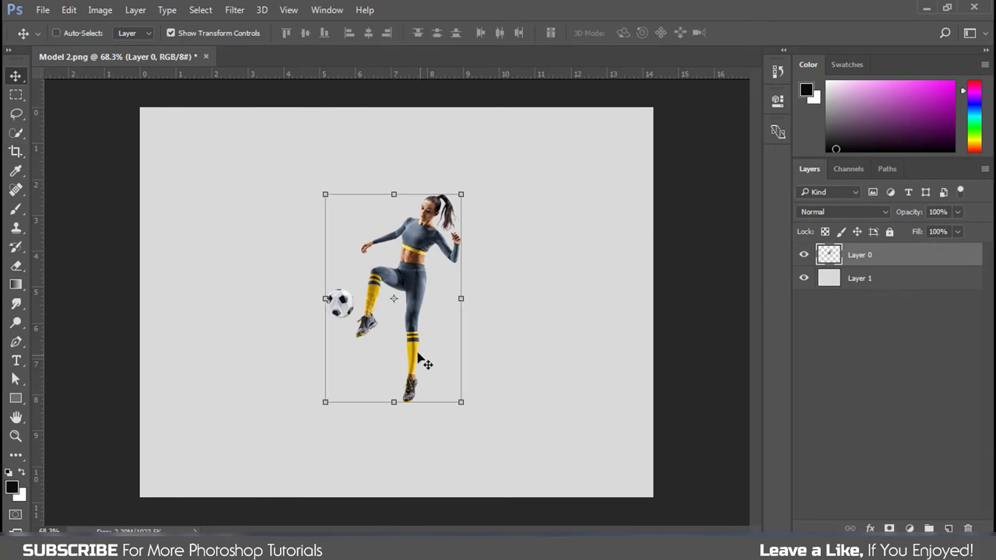
pyautogui.moveTo(417, 356); pyautogui.dragTo(409, 355)
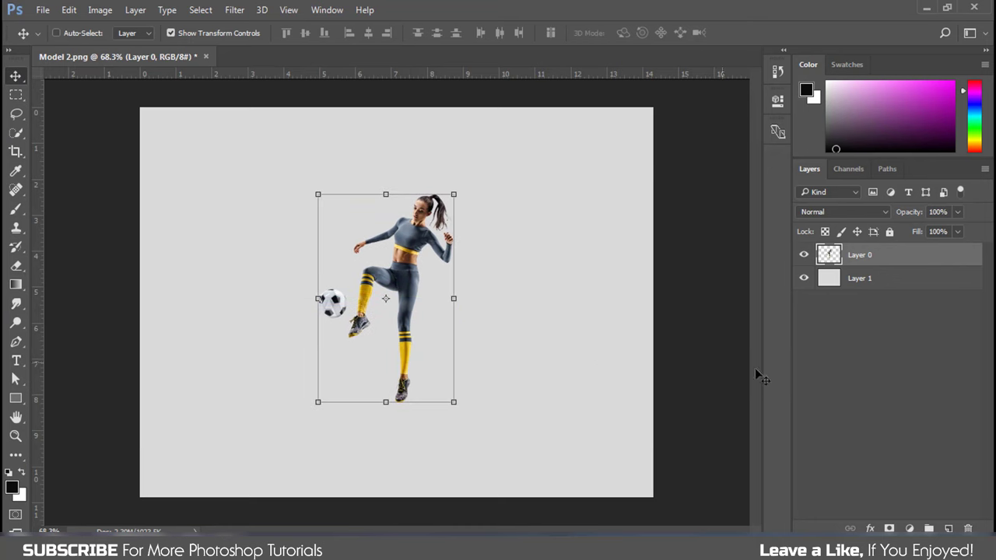
pyautogui.click(865, 288)
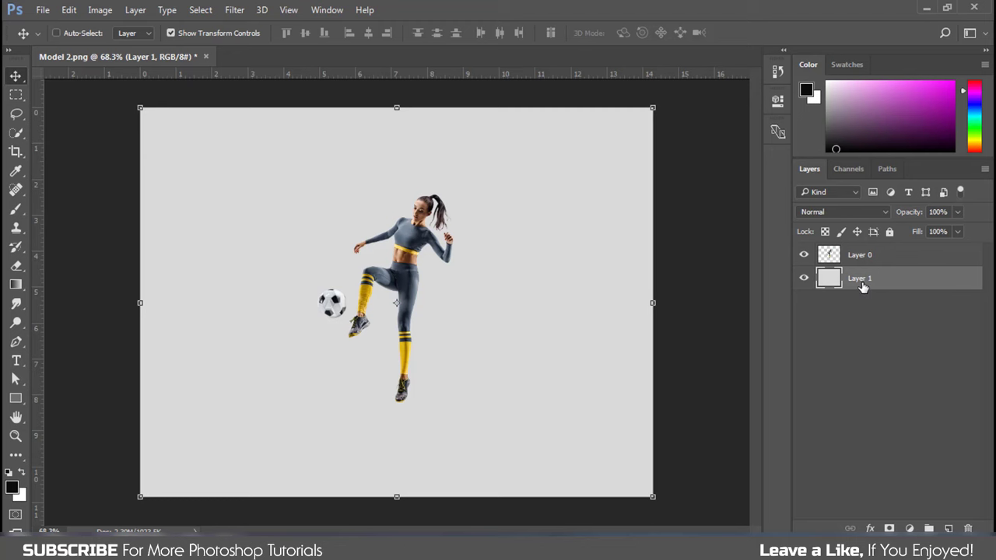
# Dab a white soft round brush (0% hardness, ~983 px) once at the centre of Layer 1.
pyautogui.click(21, 473)
pyautogui.click(11, 486)
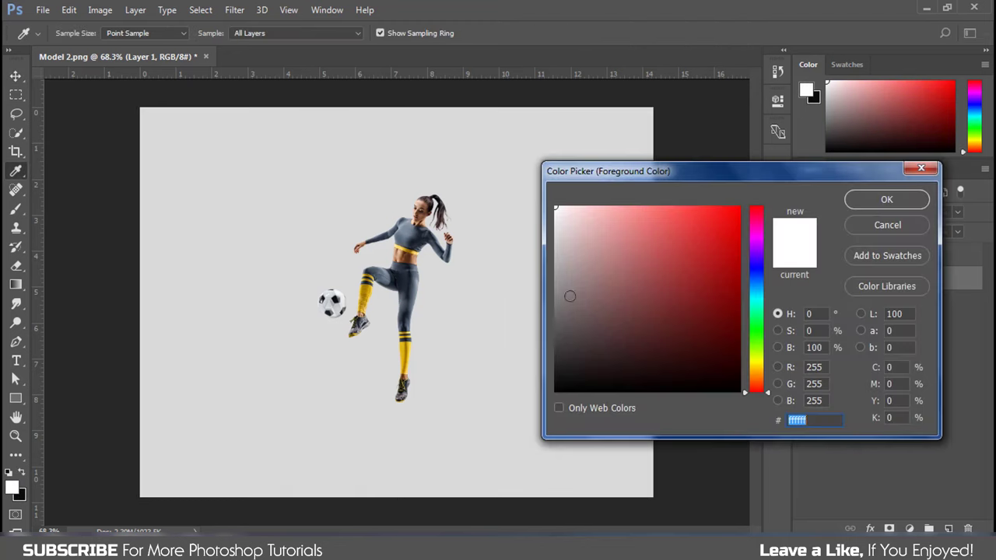
pyautogui.click(855, 204)
pyautogui.click(16, 210)
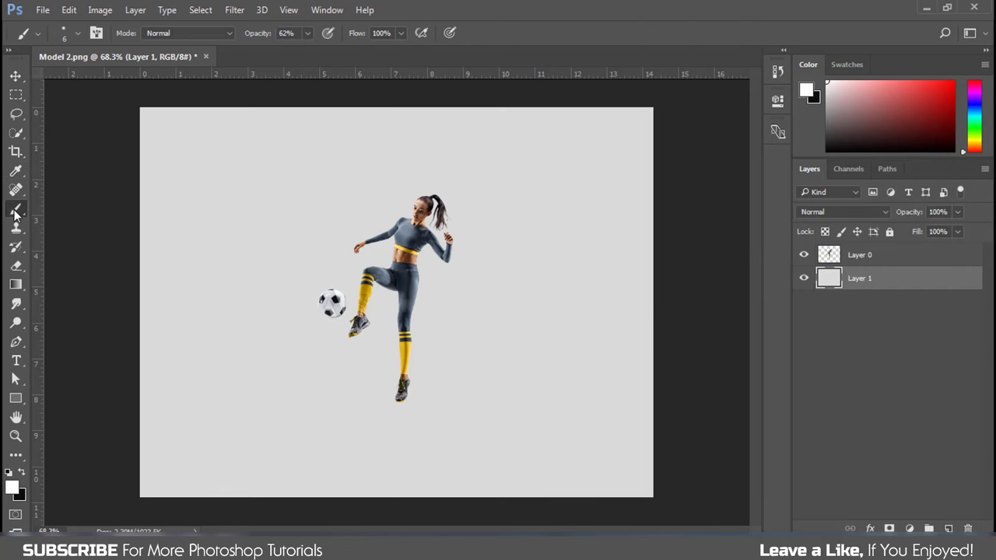
pyautogui.click(66, 30)
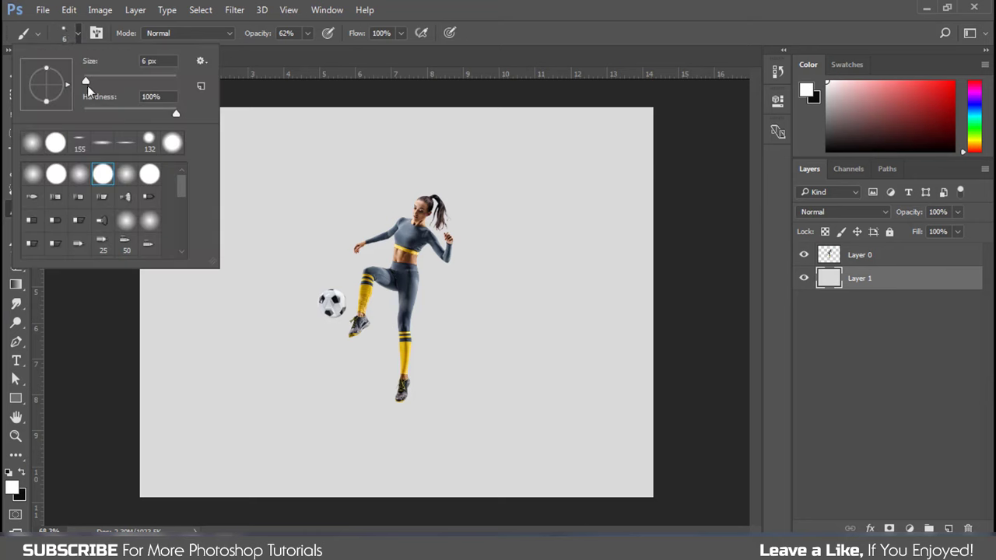
pyautogui.click(32, 143)
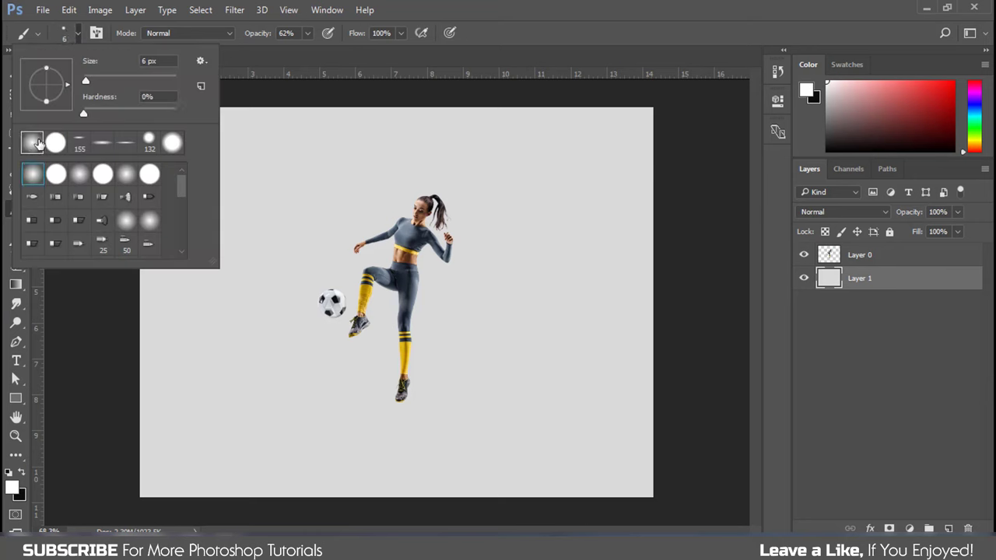
pyautogui.moveTo(85, 114); pyautogui.dragTo(72, 110)
pyautogui.moveTo(454, 277); pyautogui.dragTo(344, 286)
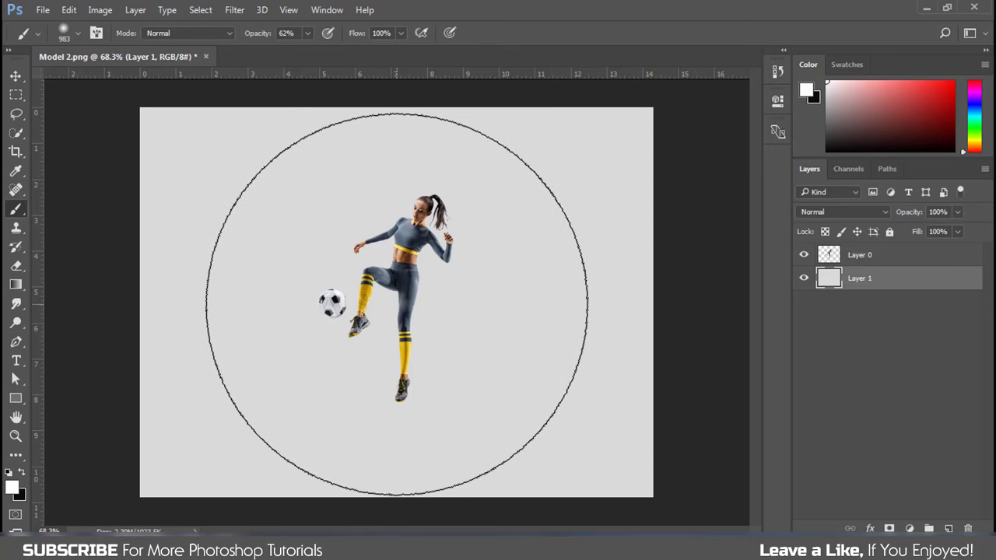
pyautogui.click(398, 303)
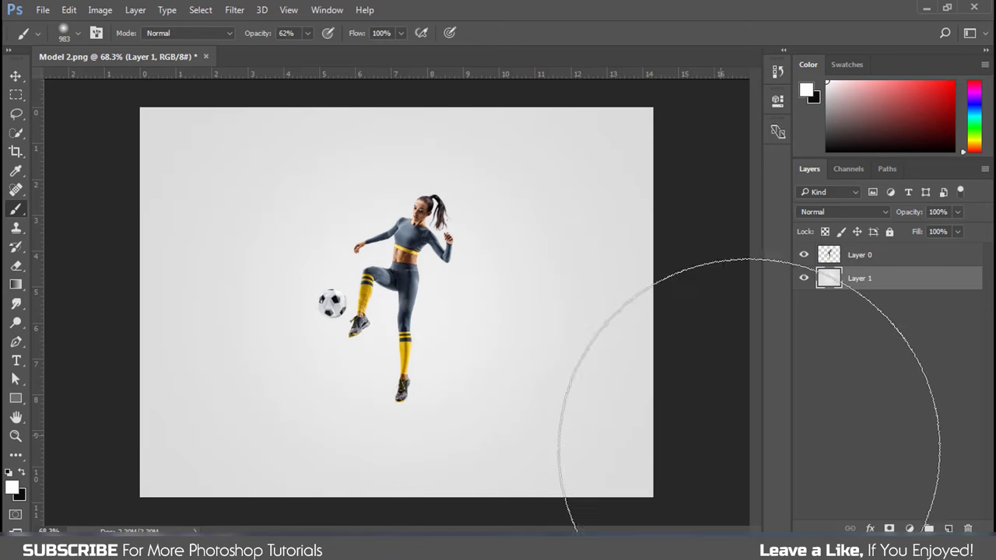
pyautogui.click(871, 265)
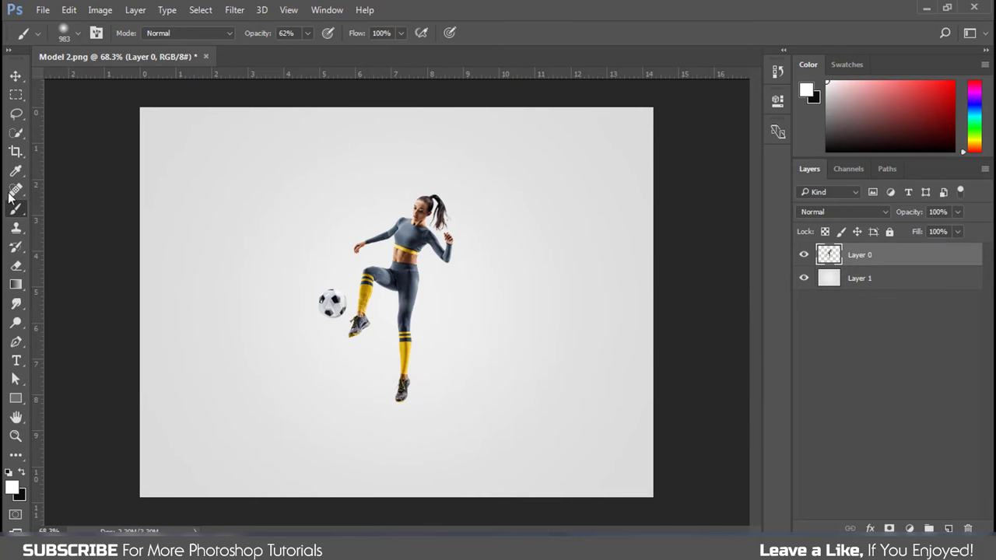
# Copy a single-pixel column through the player's middle to Layer 2 and hide Layer 0.
pyautogui.click(15, 95)
pyautogui.rightClick(18, 97)
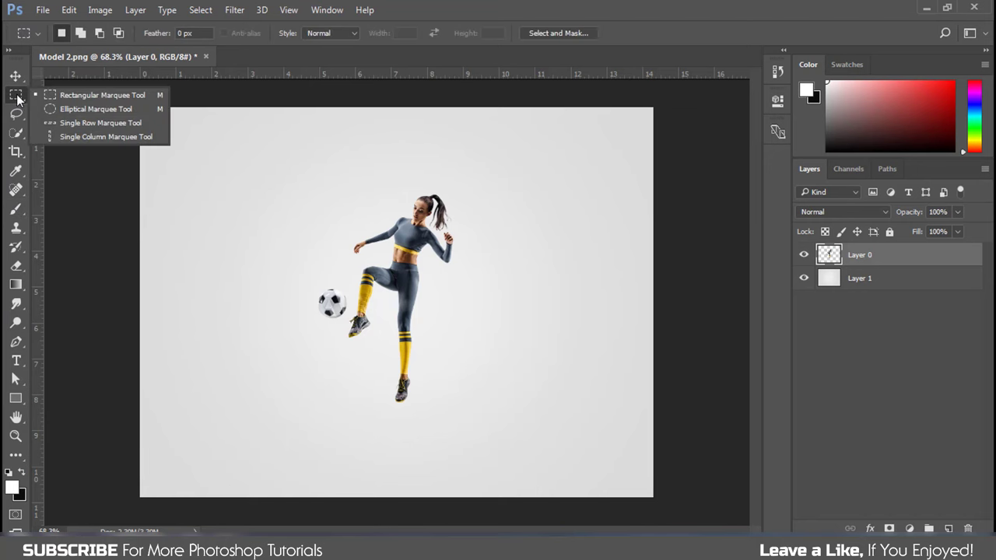
pyautogui.click(80, 136)
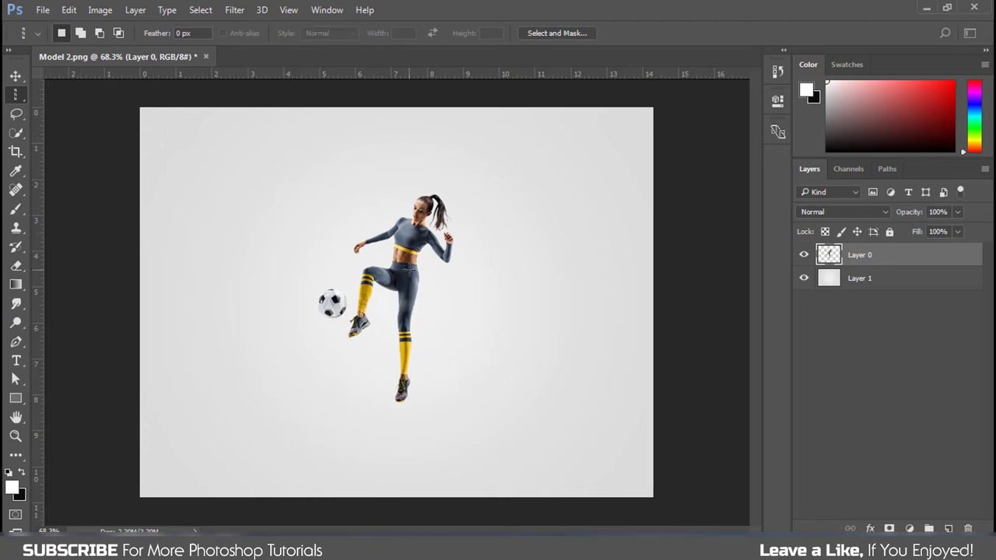
pyautogui.moveTo(409, 270); pyautogui.dragTo(404, 273)
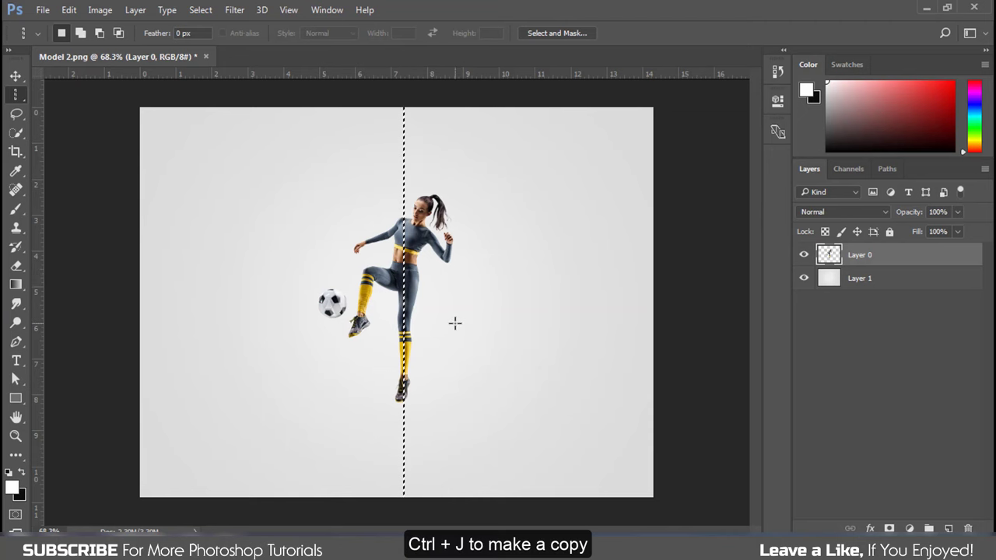
pyautogui.hotkey('ctrl', 'j')
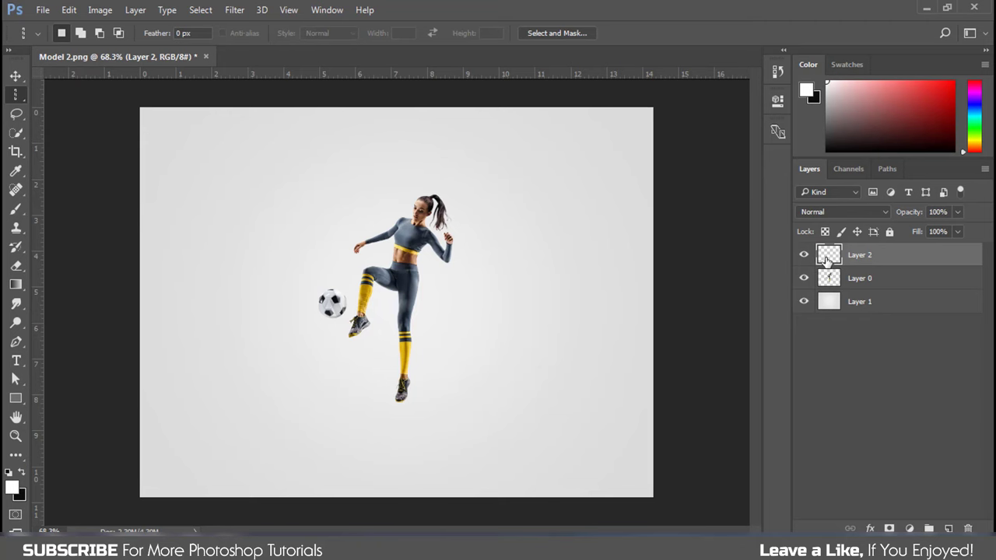
pyautogui.click(805, 279)
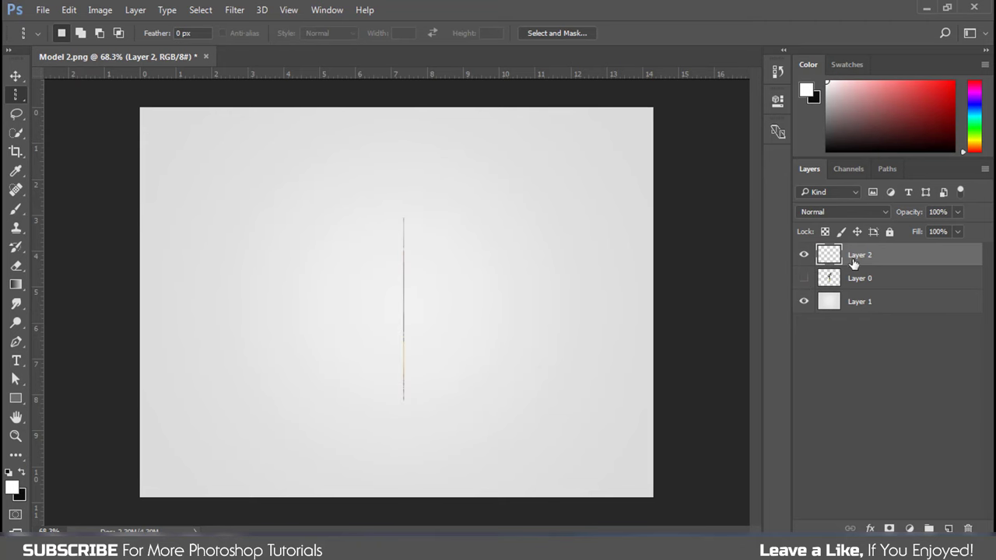
pyautogui.keyDown('alt'); pyautogui.scroll(5, 408, 312); pyautogui.keyUp('alt')
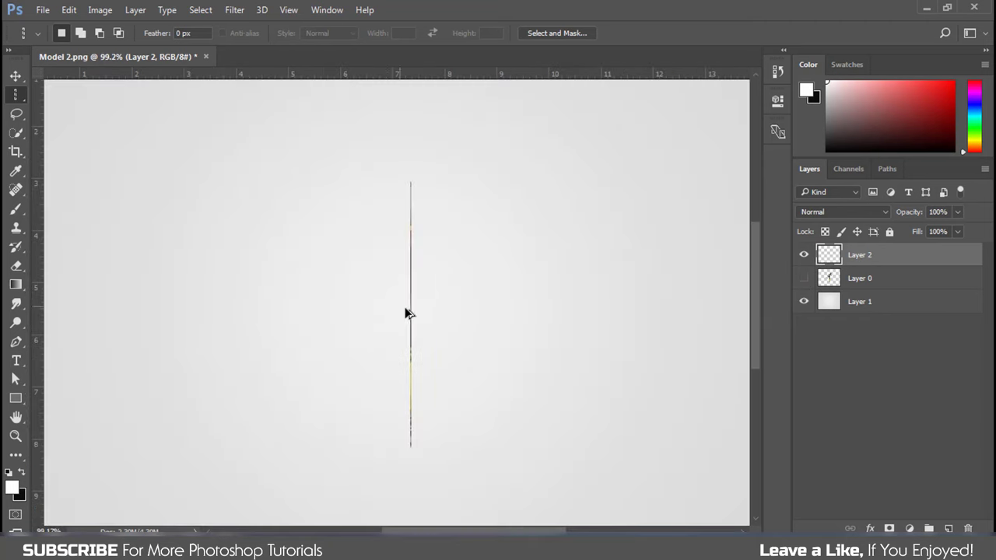
pyautogui.keyDown('alt'); pyautogui.scroll(-2, 410, 313); pyautogui.keyUp('alt')
# Free Transform the strip to full canvas width and move the bands to the top.
pyautogui.keyDown('alt'); pyautogui.scroll(-3, 410, 312); pyautogui.keyUp('alt')
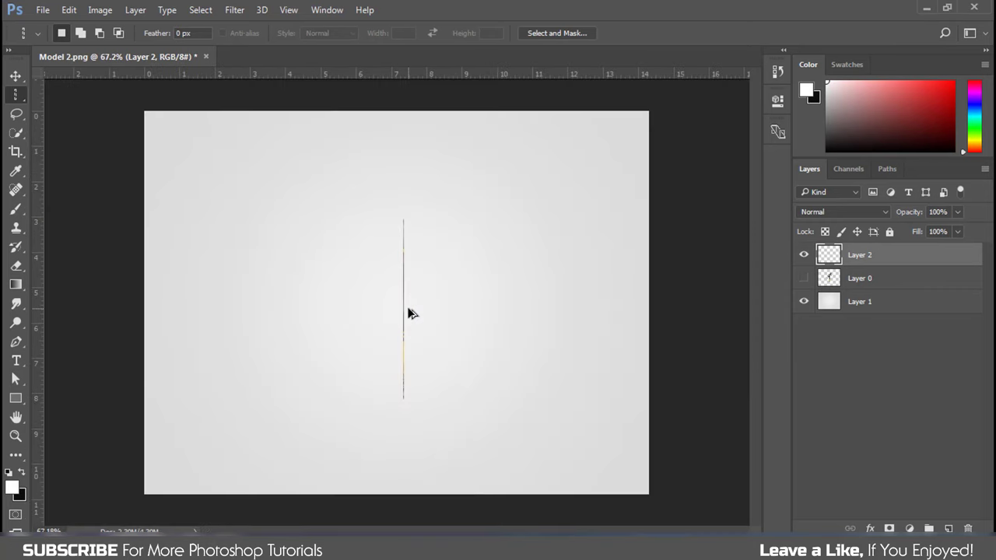
pyautogui.keyDown('alt'); pyautogui.scroll(1, 410, 312); pyautogui.keyUp('alt')
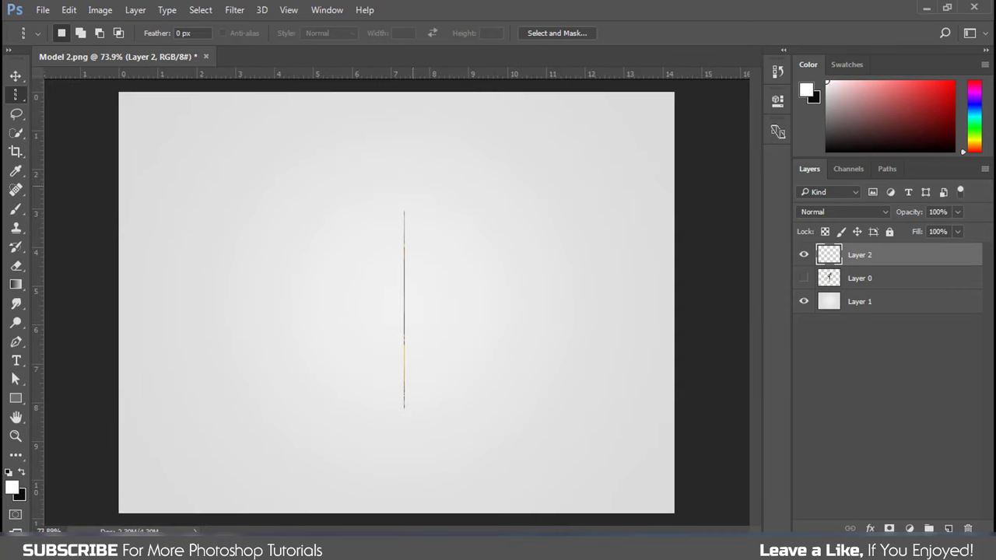
pyautogui.click(15, 77)
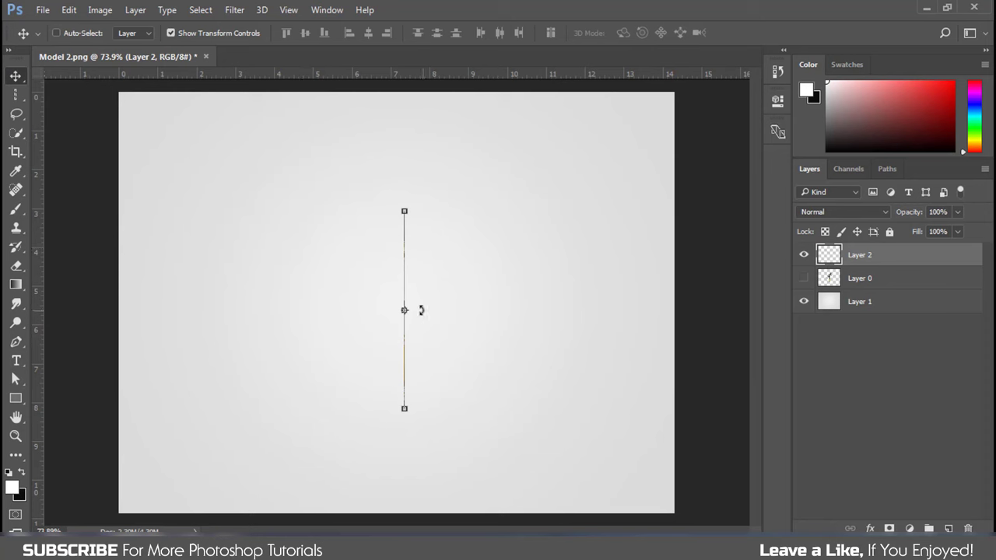
pyautogui.moveTo(409, 312); pyautogui.dragTo(675, 319)
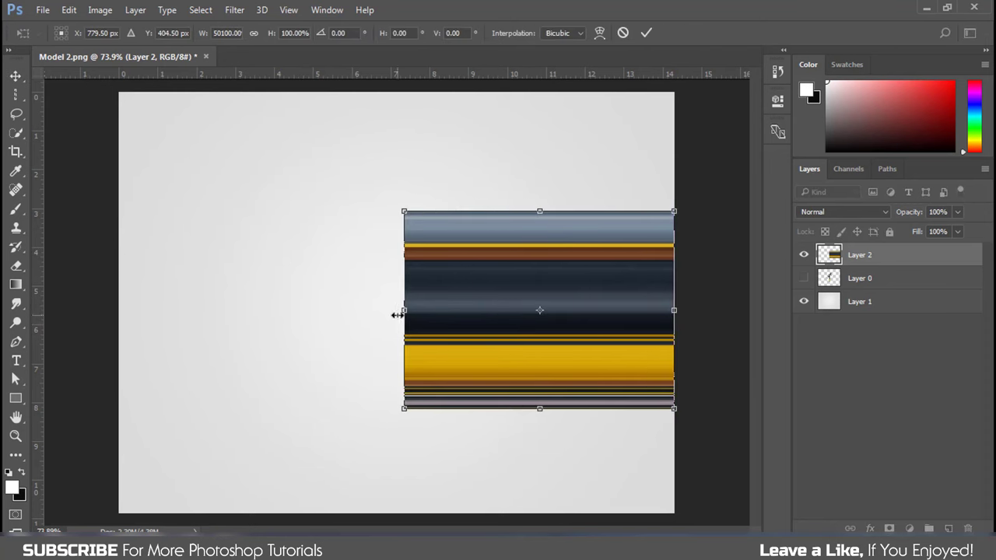
pyautogui.moveTo(397, 315); pyautogui.dragTo(118, 325)
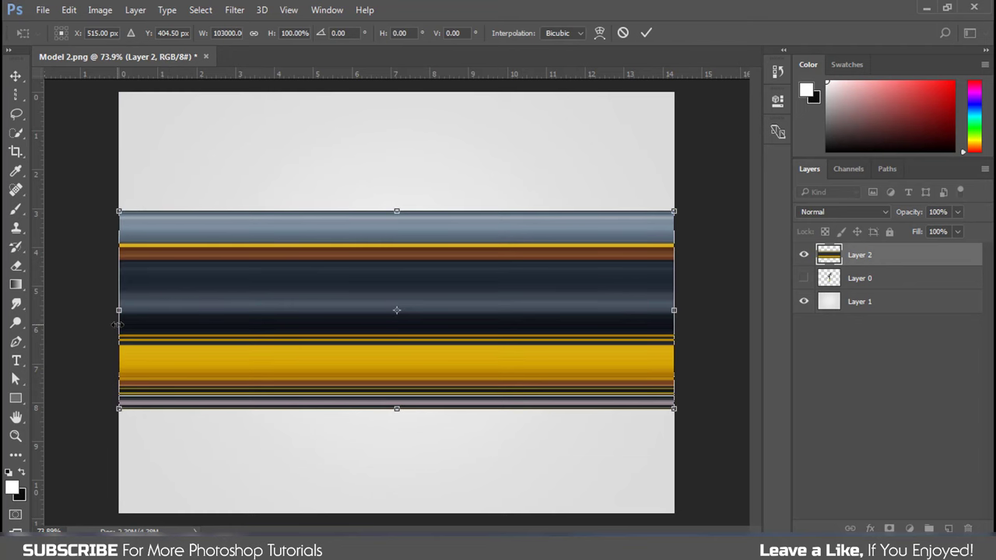
pyautogui.moveTo(547, 382); pyautogui.dragTo(516, 257)
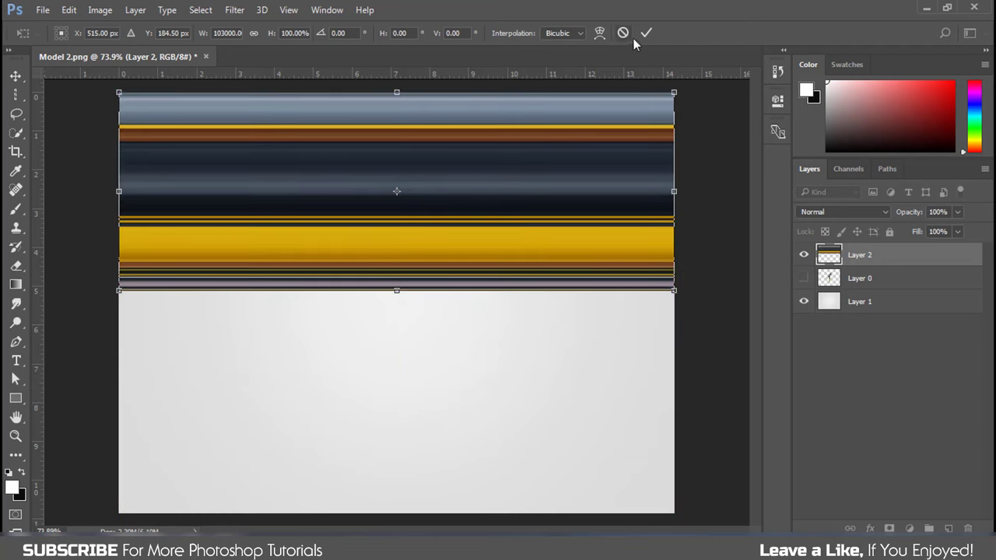
pyautogui.click(646, 33)
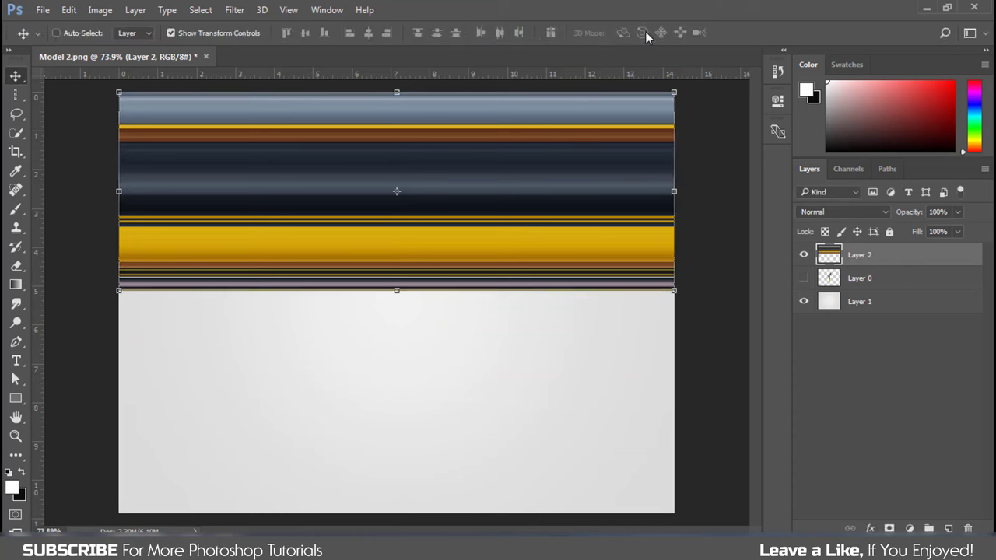
# Apply Polar Coordinates with Rectangular to Polar to wrap the bands into rings.
pyautogui.click(234, 11)
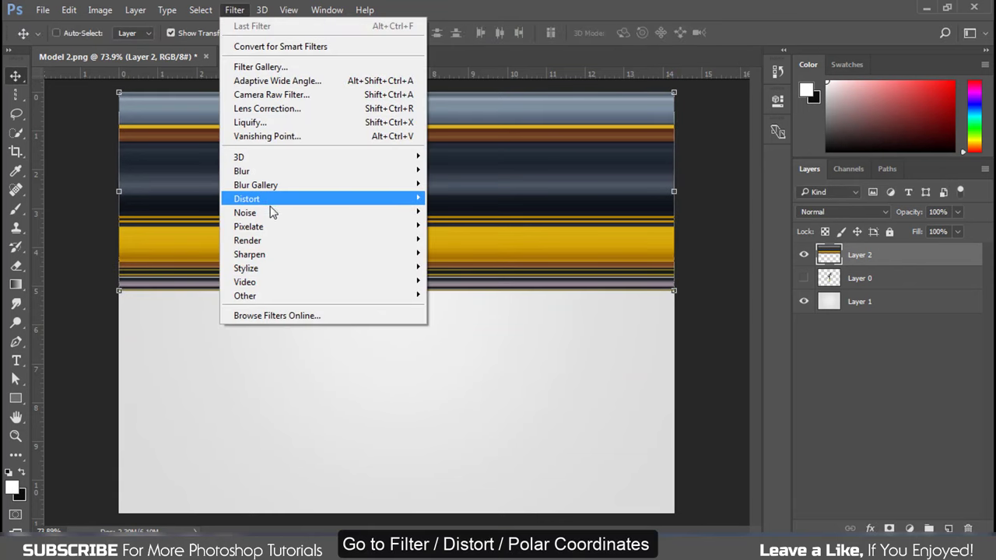
pyautogui.moveTo(247, 199)
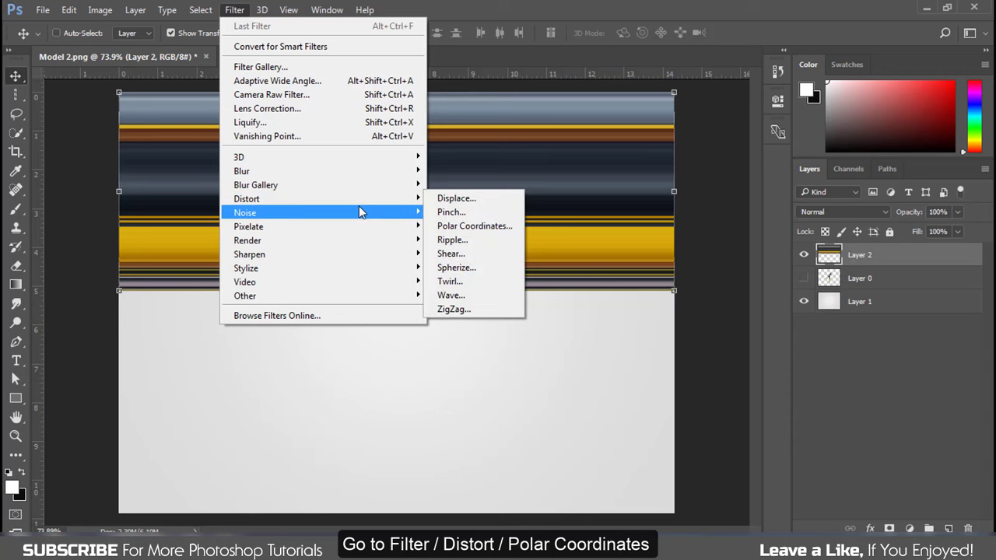
pyautogui.click(464, 226)
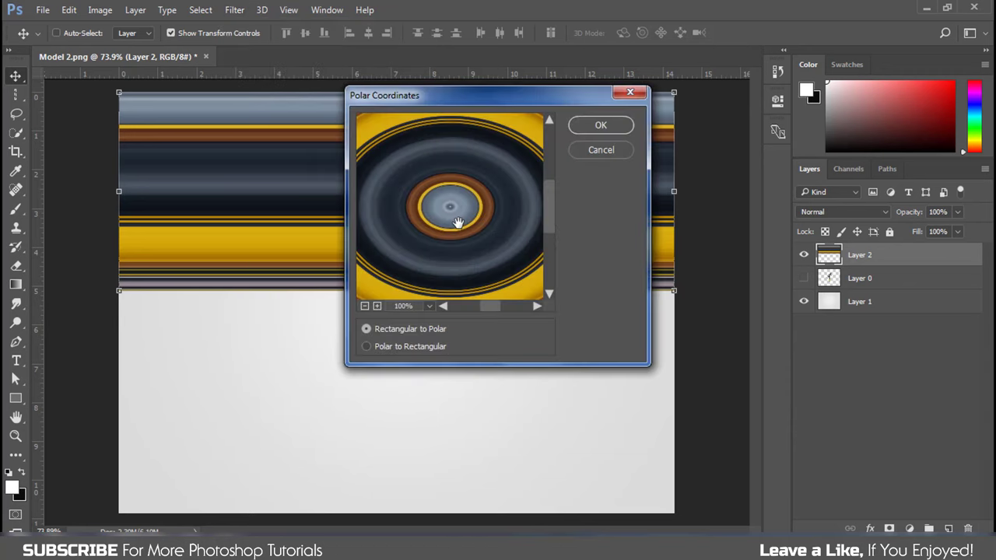
pyautogui.click(364, 306)
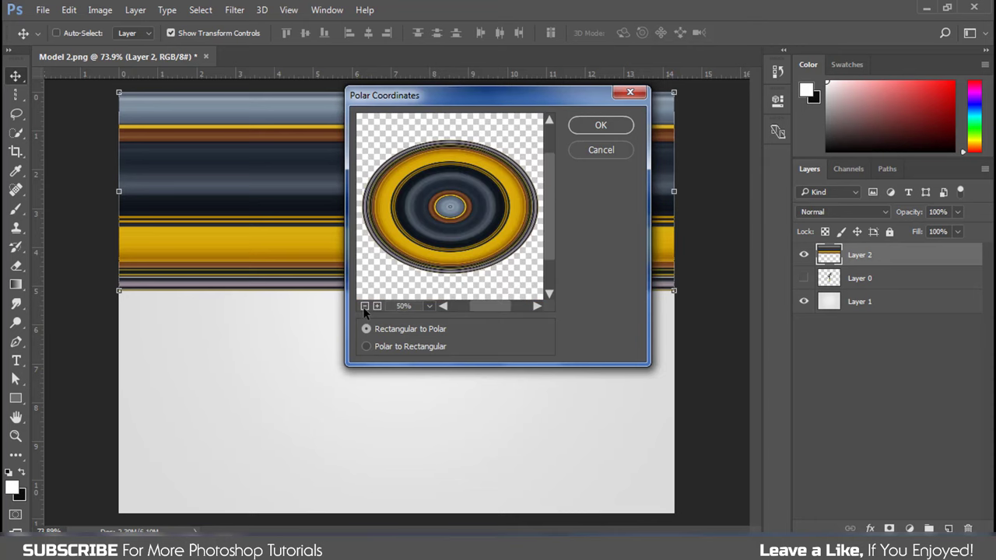
pyautogui.click(382, 347)
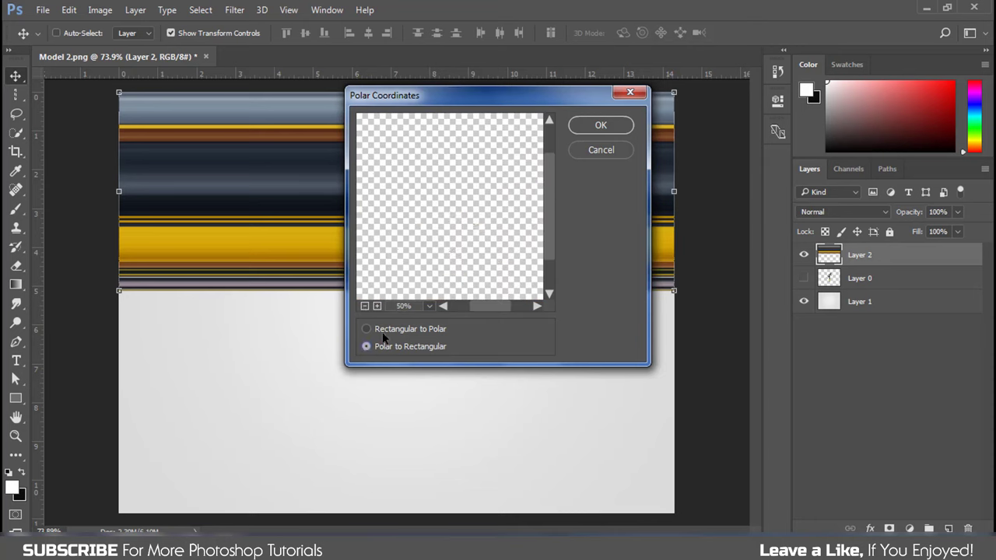
pyautogui.click(372, 330)
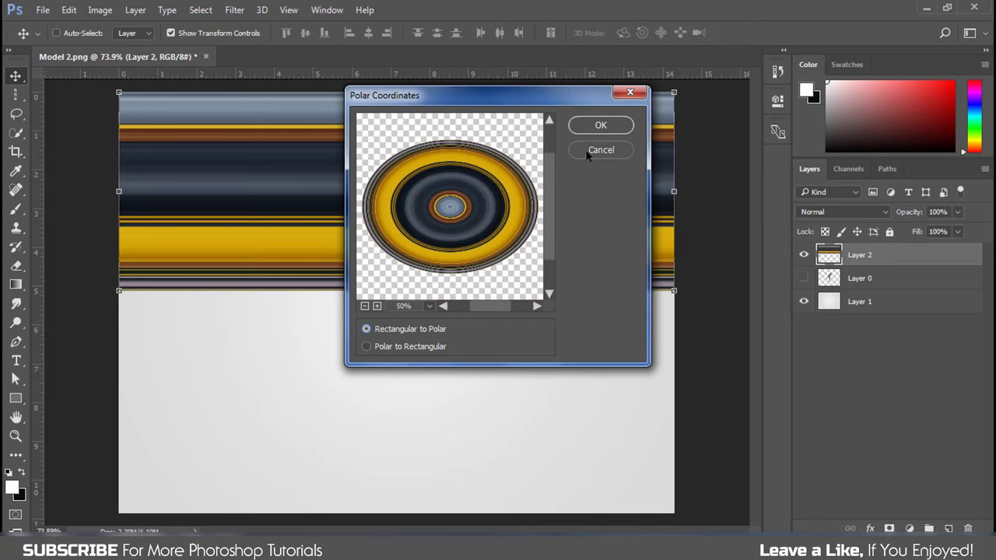
pyautogui.click(616, 131)
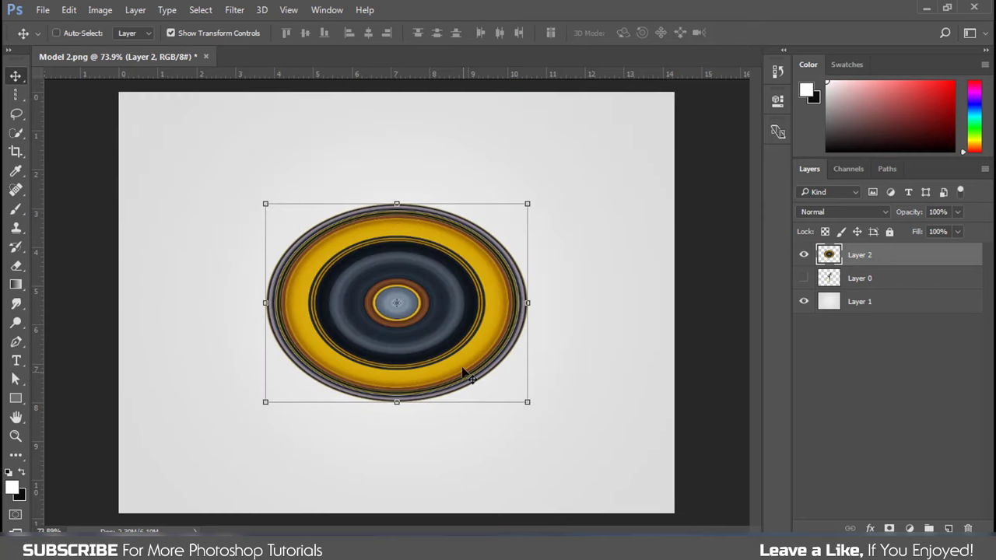
# Stretch the ring oval into a circle and move Layer 2 beneath Layer 0.
pyautogui.moveTo(397, 205); pyautogui.dragTo(396, 163)
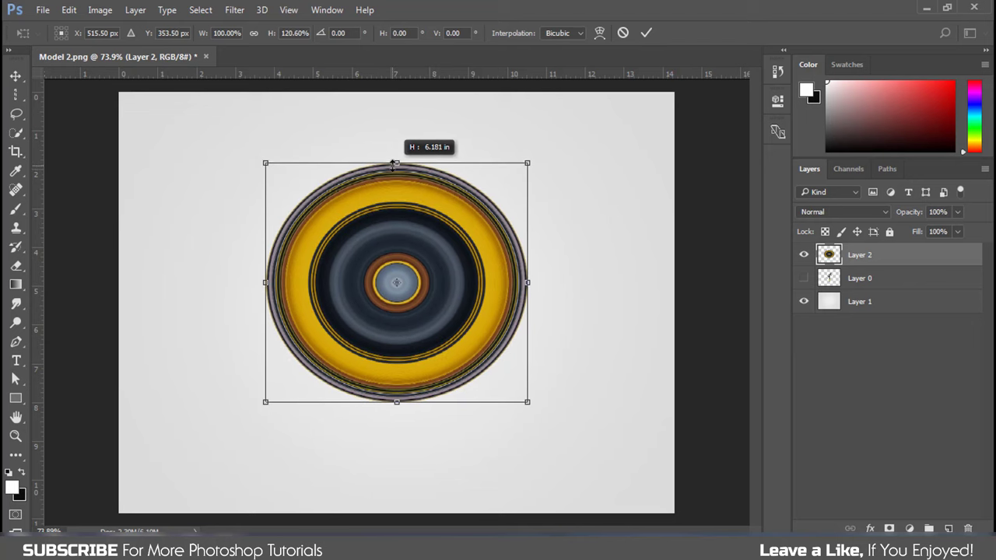
pyautogui.click(646, 32)
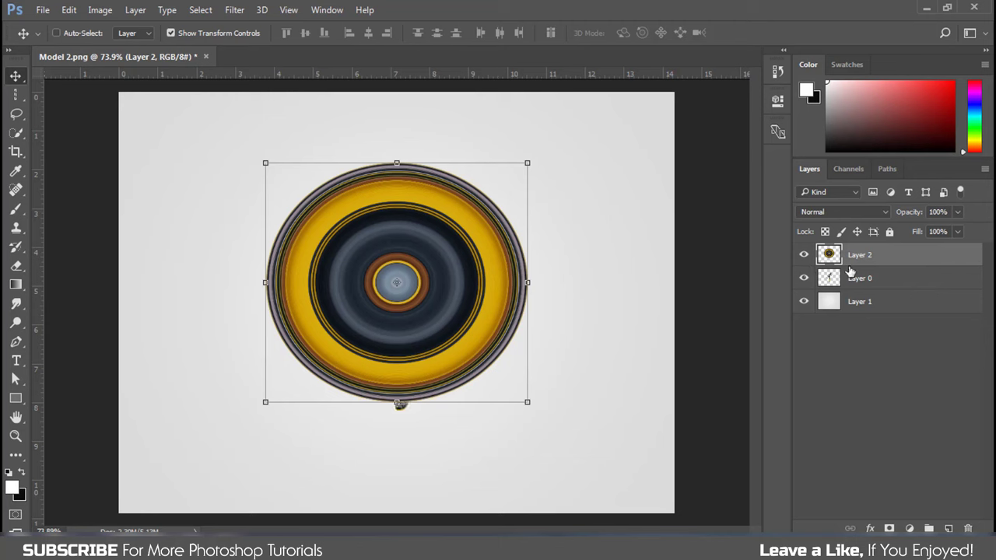
pyautogui.moveTo(873, 258); pyautogui.dragTo(872, 282)
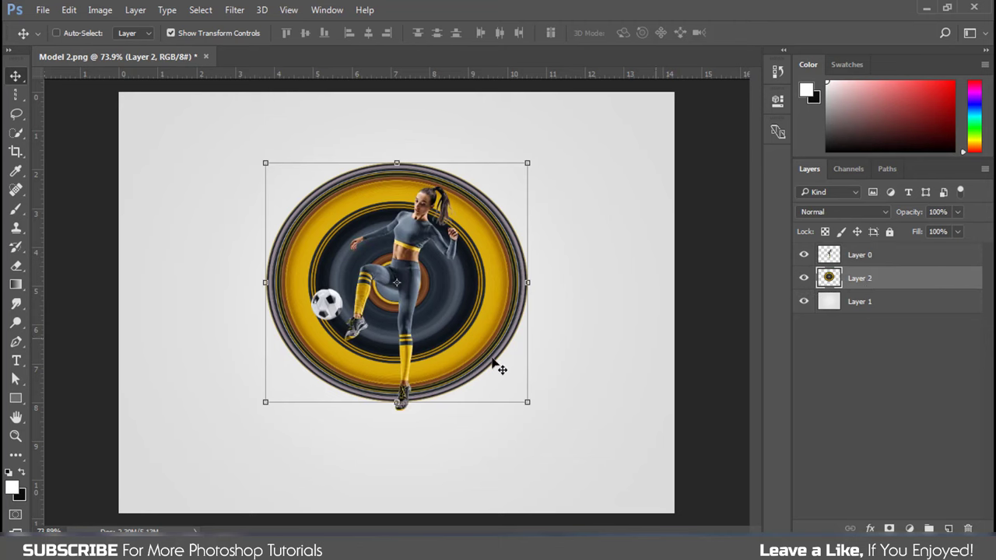
# Scale and centre the ring disc behind the player, then add a layer mask to Layer 2.
pyautogui.moveTo(446, 354); pyautogui.dragTo(465, 362)
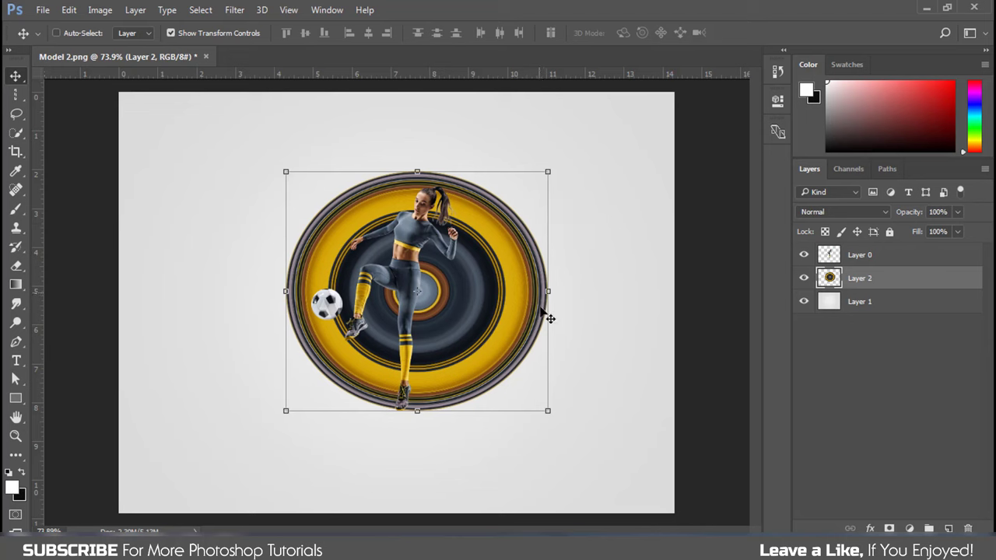
pyautogui.moveTo(548, 294); pyautogui.dragTo(541, 210)
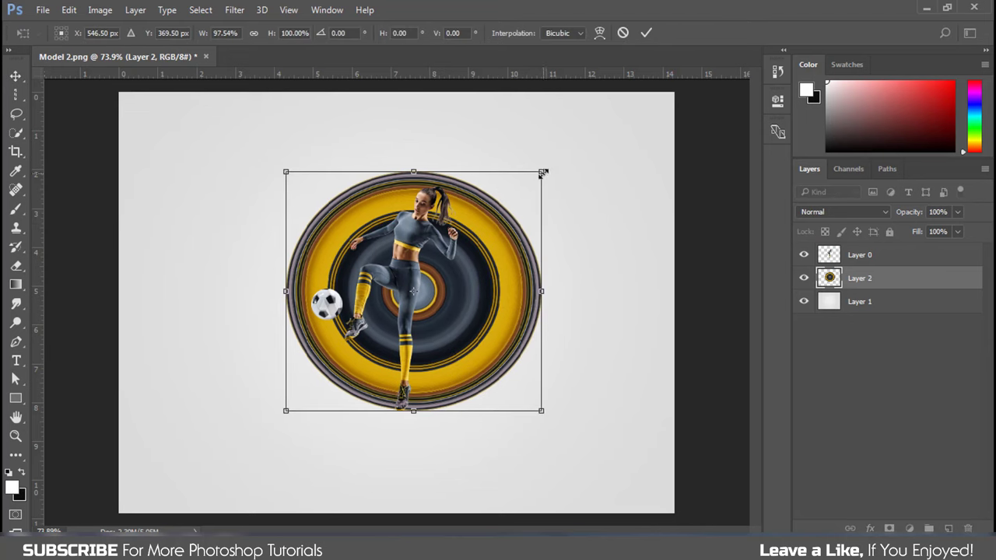
pyautogui.moveTo(543, 173); pyautogui.dragTo(534, 187)
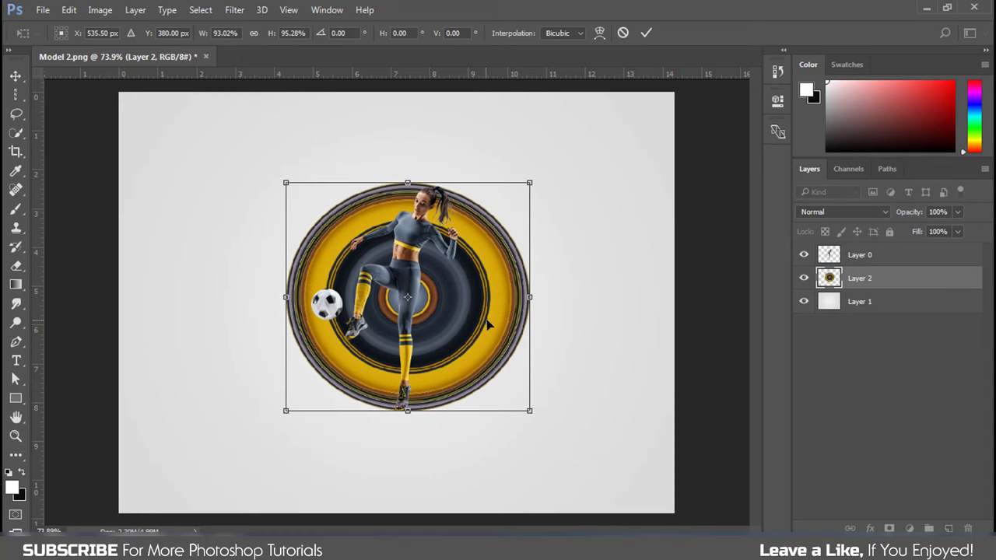
pyautogui.moveTo(487, 325); pyautogui.dragTo(494, 327)
pyautogui.moveTo(492, 326); pyautogui.dragTo(489, 324)
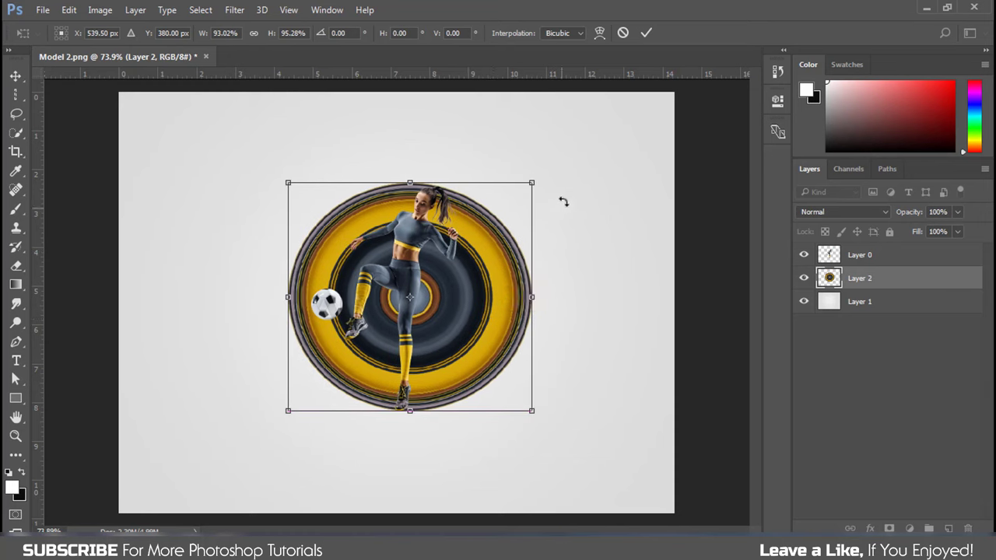
pyautogui.click(644, 33)
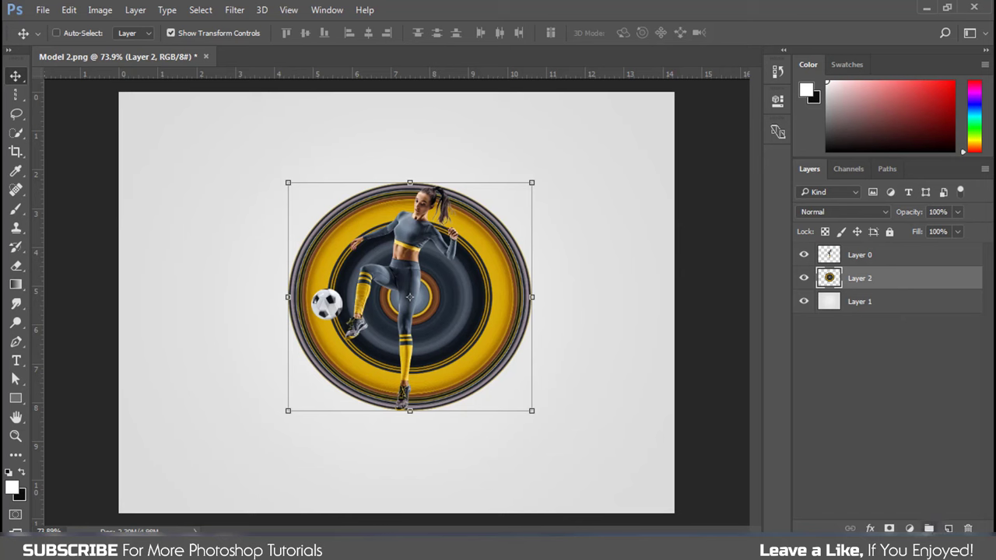
pyautogui.click(890, 528)
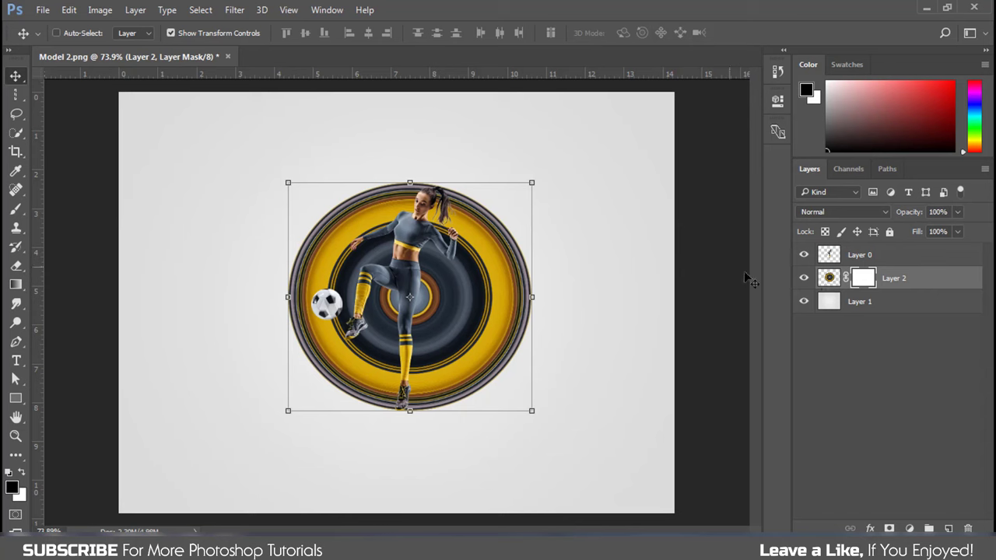
# Set up a black brush at 84 px.
pyautogui.click(17, 211)
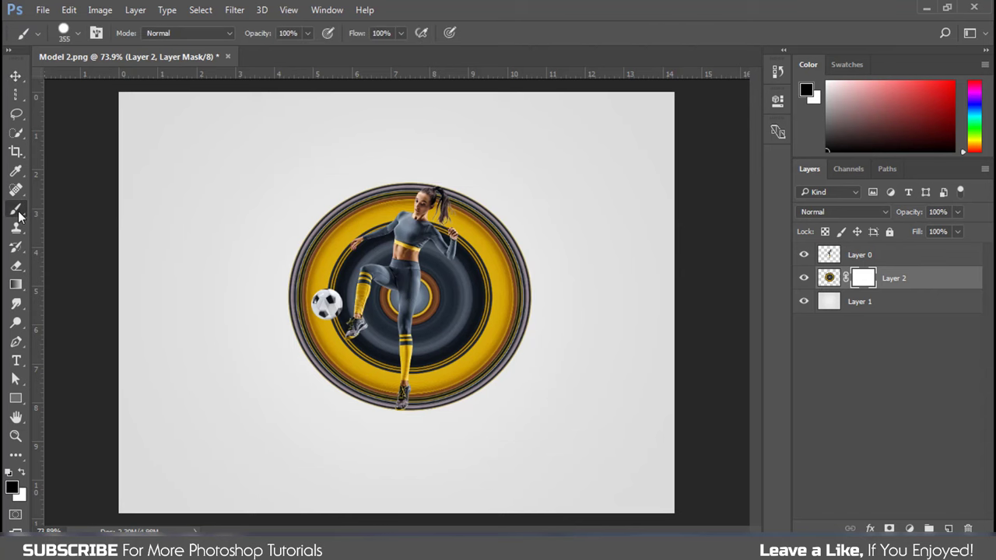
pyautogui.click(14, 489)
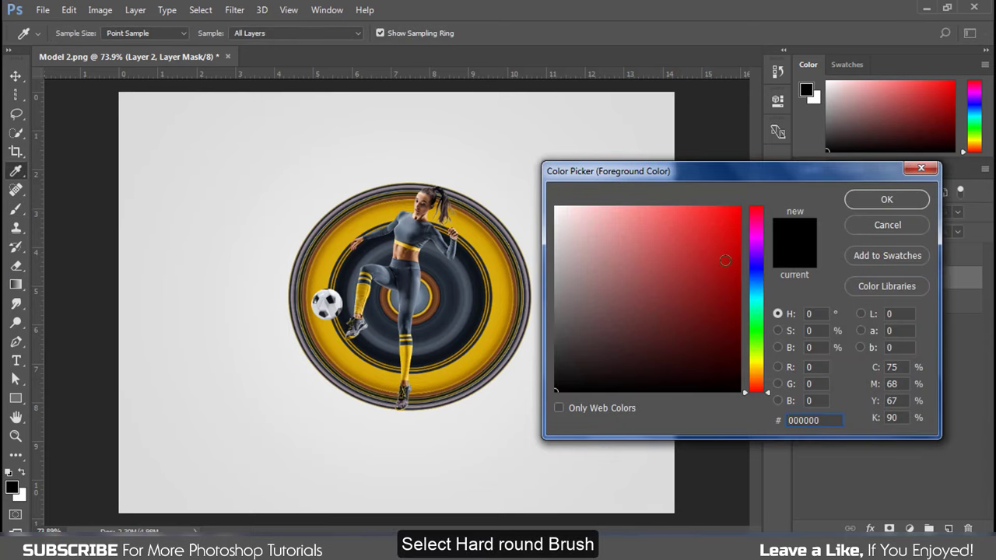
pyautogui.click(868, 201)
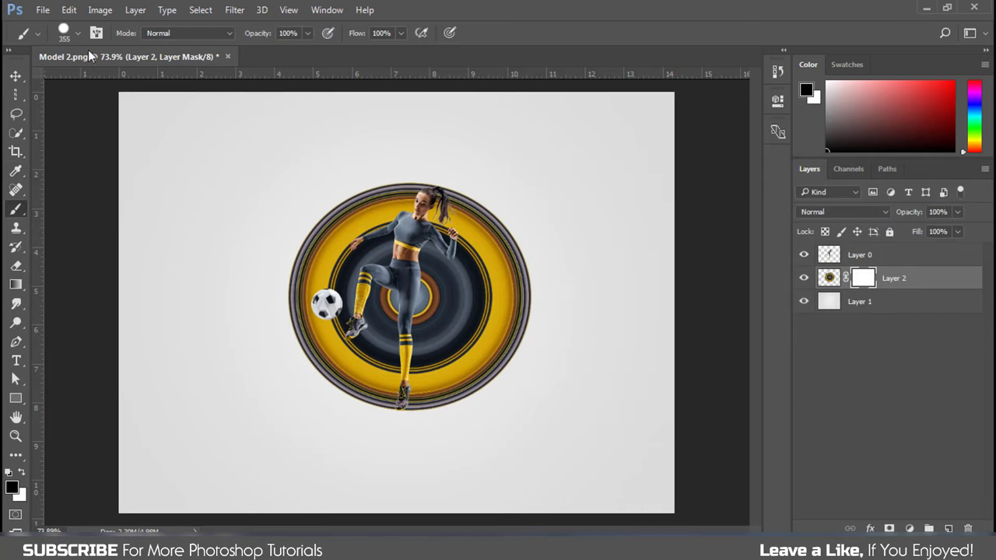
pyautogui.click(66, 35)
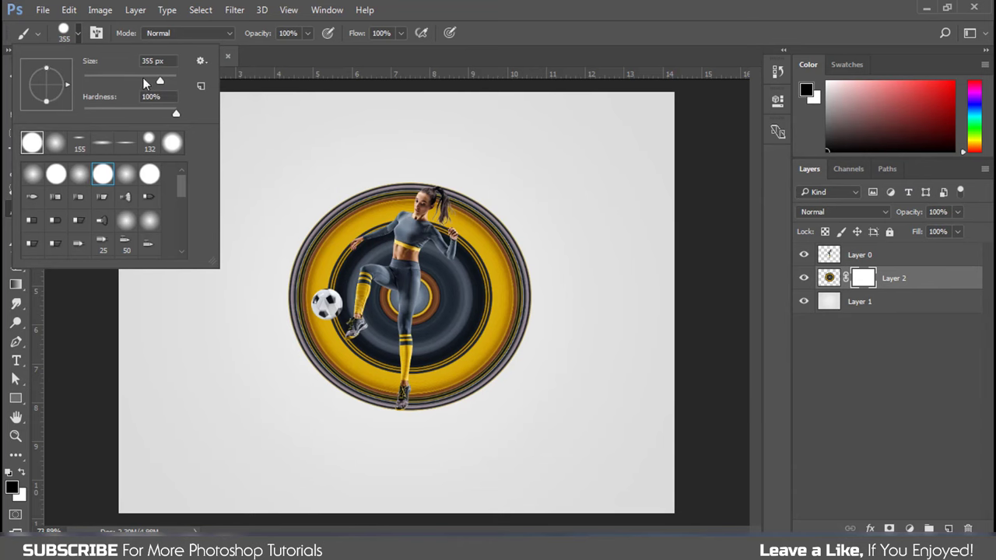
pyautogui.moveTo(143, 77); pyautogui.dragTo(130, 79)
pyautogui.click(502, 28)
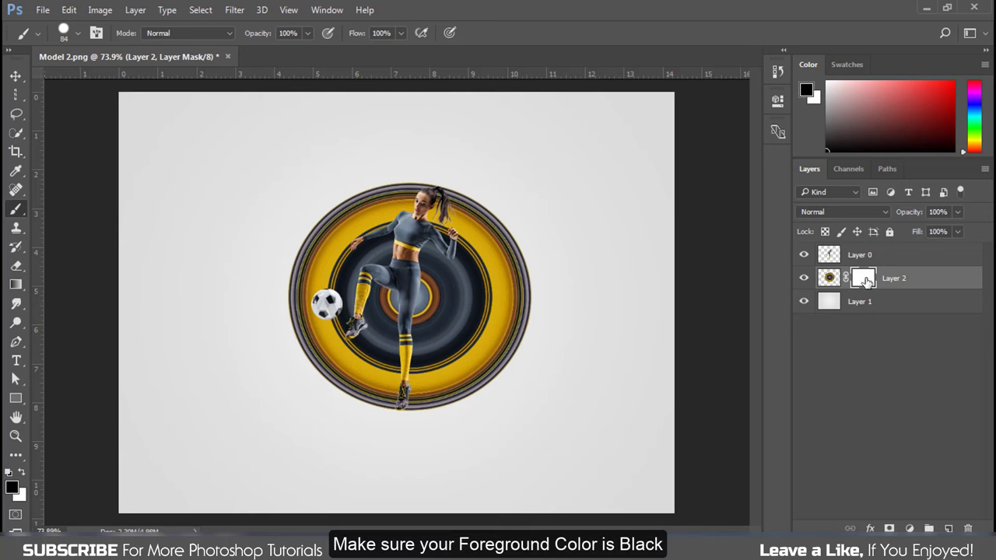
# Paint over the left half of the rings on Layer 2's mask to hide it.
pyautogui.scroll(1, 442, 253)
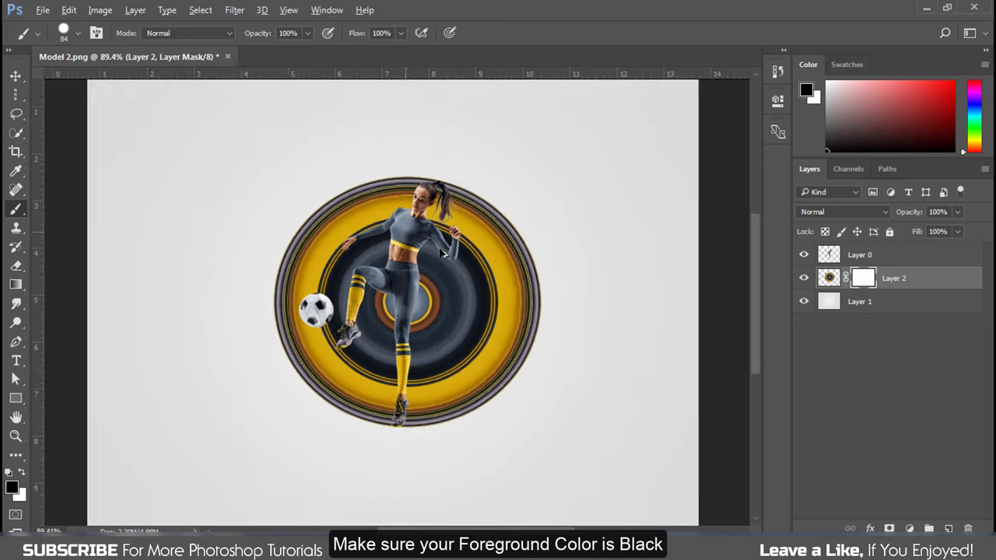
pyautogui.scroll(2, 442, 253)
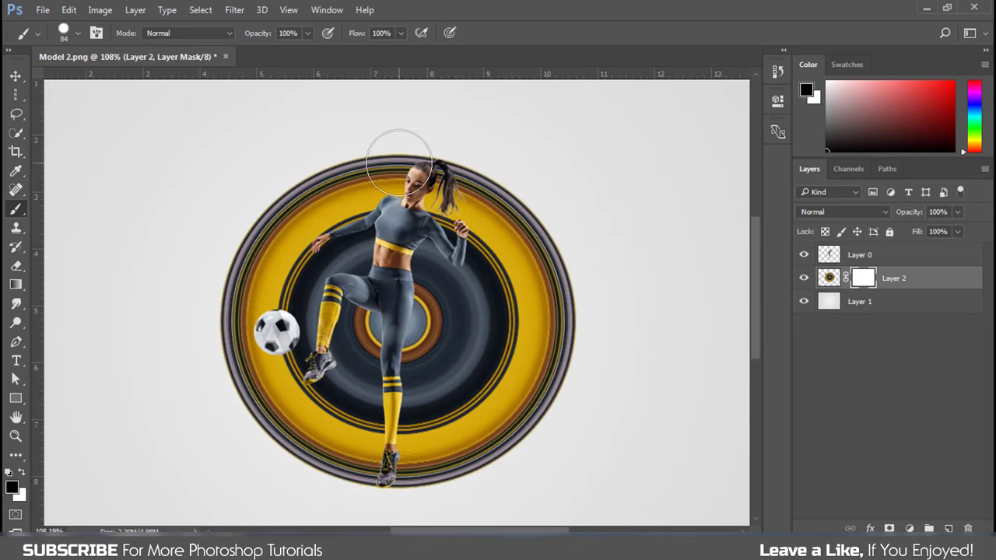
pyautogui.moveTo(396, 144)
pyautogui.mouseDown()
pyautogui.moveTo(349, 389)
pyautogui.moveTo(356, 461)
pyautogui.moveTo(304, 423)
pyautogui.moveTo(285, 438)
pyautogui.moveTo(228, 340)
pyautogui.moveTo(238, 304)
pyautogui.moveTo(244, 333)
pyautogui.moveTo(322, 171)
pyautogui.moveTo(307, 311)
pyautogui.moveTo(277, 378)
pyautogui.moveTo(278, 327)
pyautogui.mouseUp()
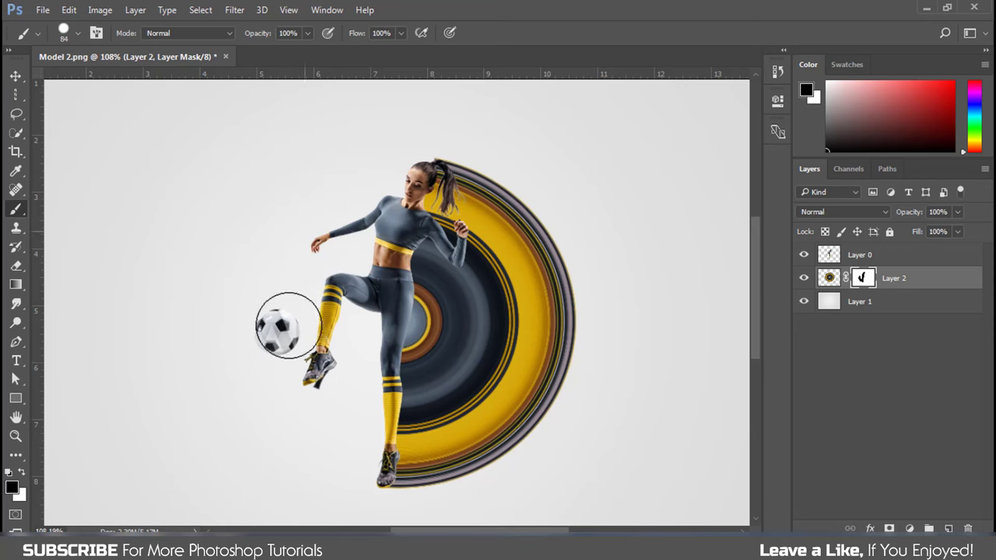
pyautogui.moveTo(297, 242)
pyautogui.mouseDown()
pyautogui.moveTo(256, 262)
pyautogui.moveTo(282, 278)
pyautogui.moveTo(295, 304)
pyautogui.mouseUp()
pyautogui.scroll(-3, 310, 316)
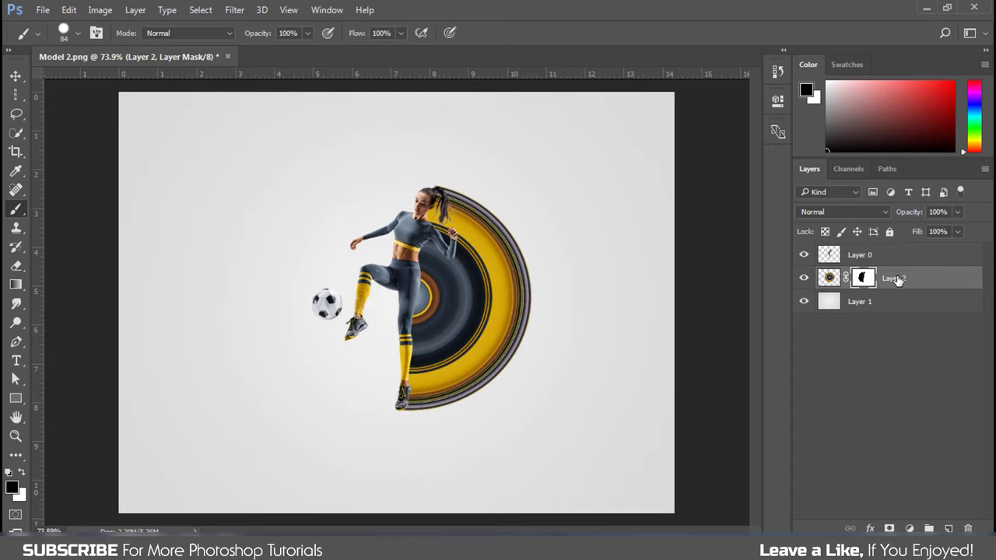
pyautogui.click(899, 302)
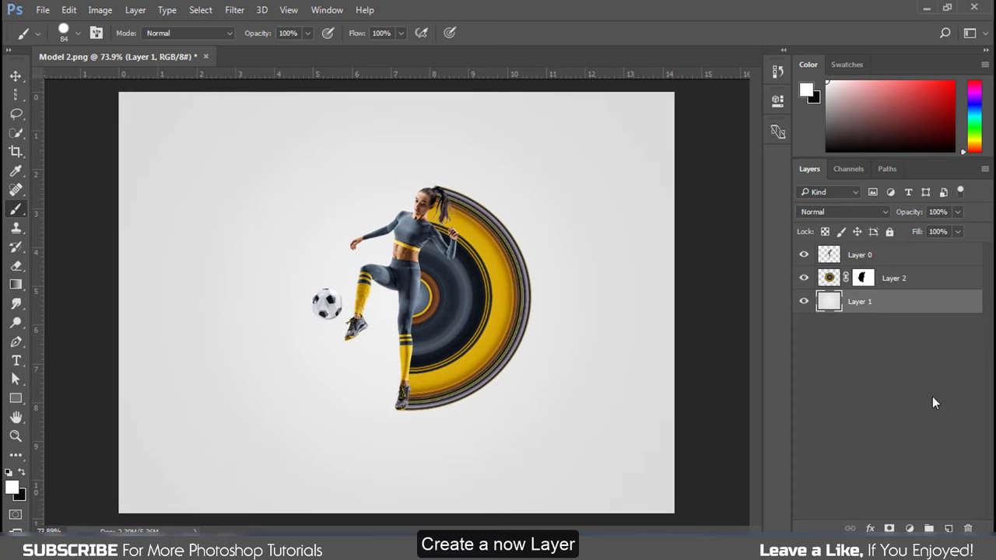
# Add a new layer above Layer 1 and name it Shadow.
pyautogui.click(948, 526)
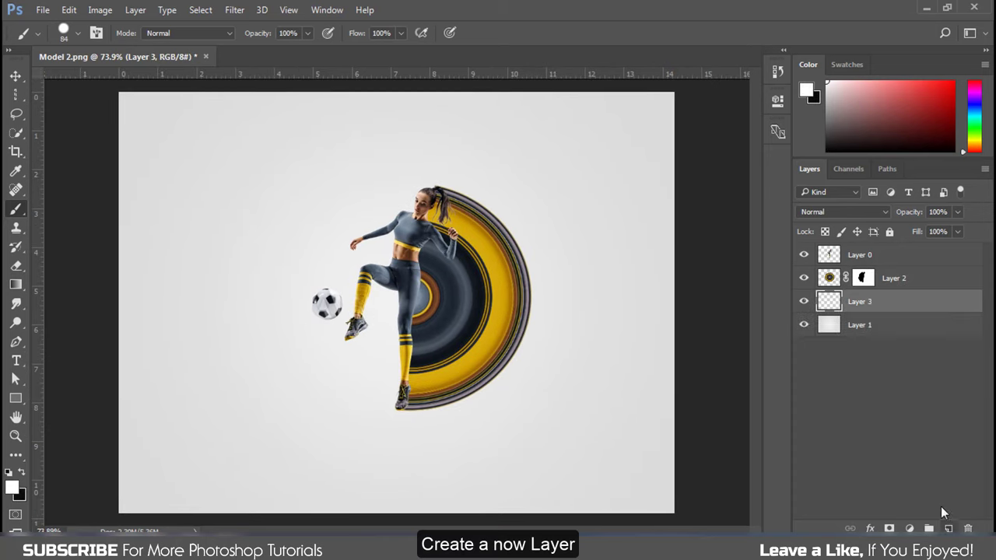
pyautogui.doubleClick(859, 307)
pyautogui.write('Sh')
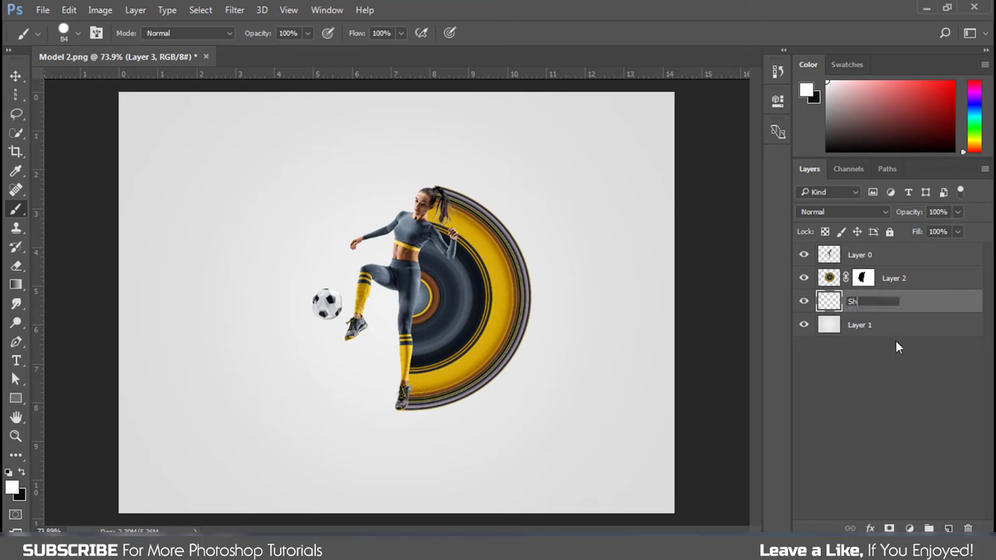
pyautogui.write('adow')
pyautogui.press('Return')
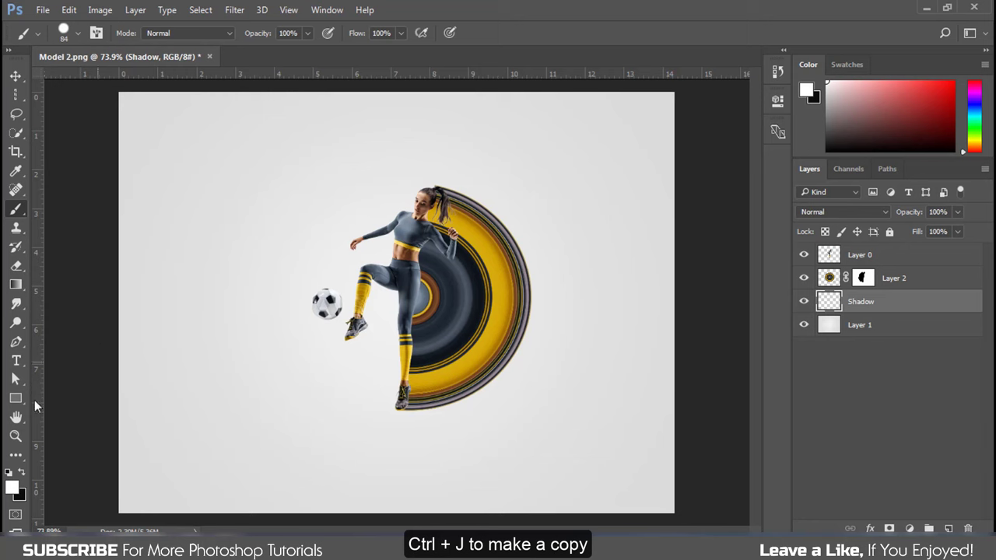
# Dab a soft black flattened-ellipse brush (0% hardness) under the player's feet.
pyautogui.click(24, 472)
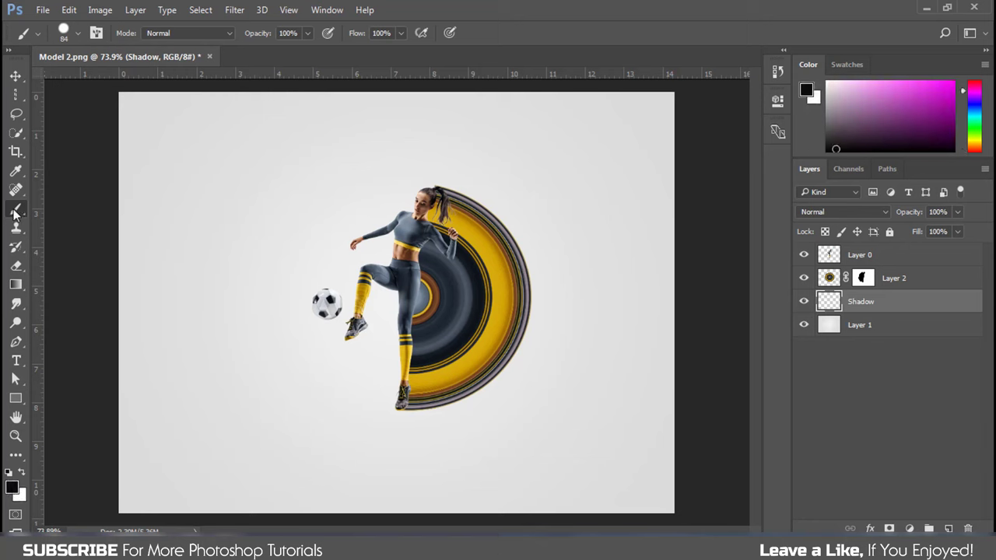
pyautogui.click(68, 35)
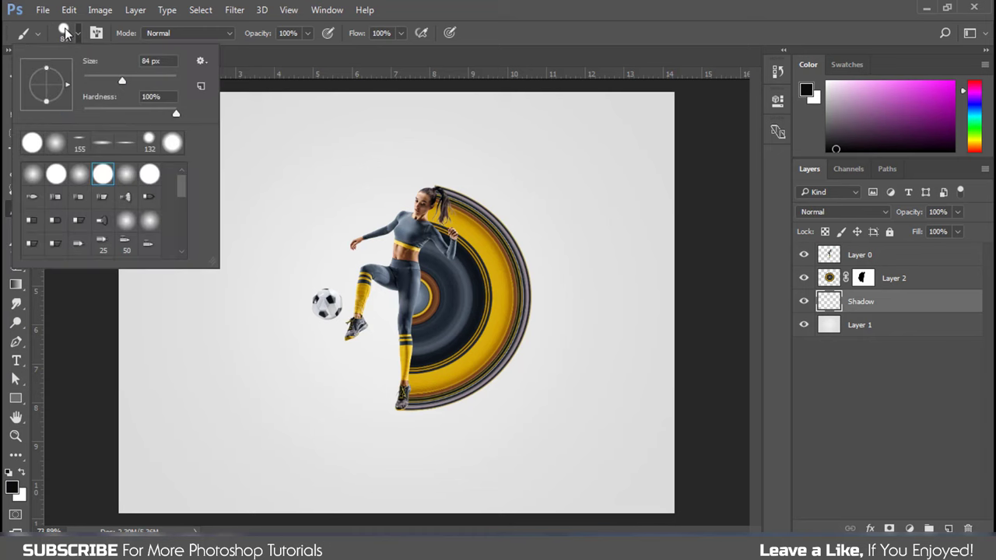
pyautogui.click(56, 146)
pyautogui.click(84, 114)
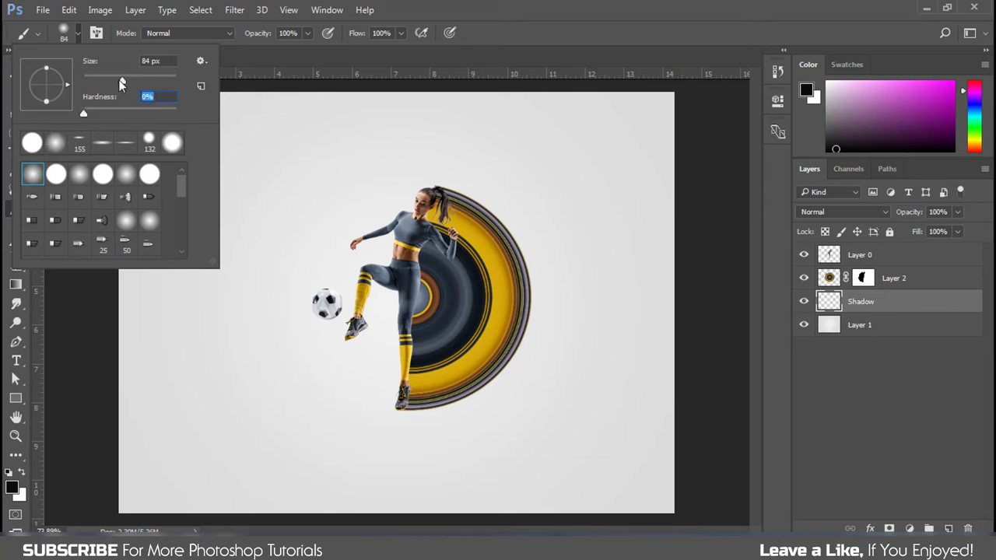
pyautogui.moveTo(137, 83); pyautogui.dragTo(154, 81)
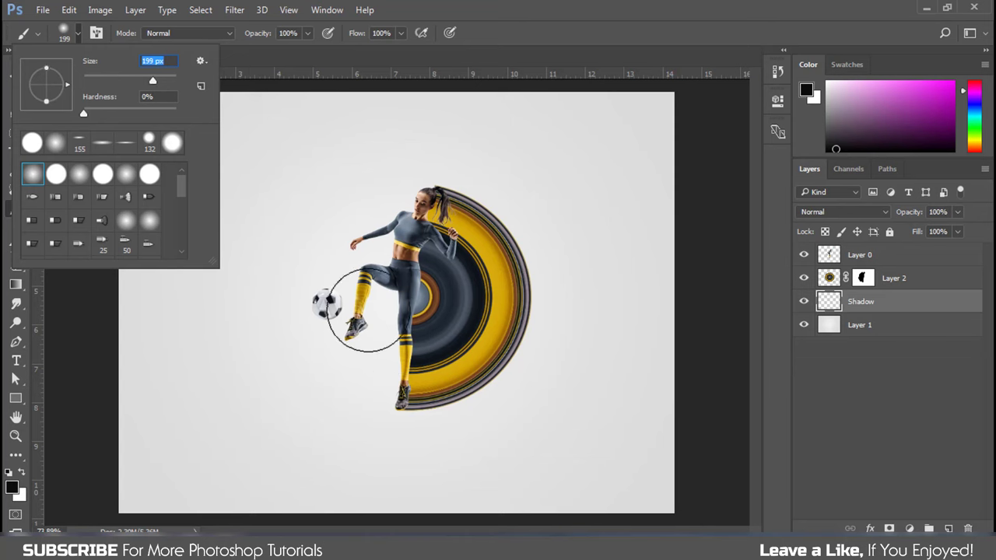
pyautogui.moveTo(47, 70); pyautogui.dragTo(46, 83)
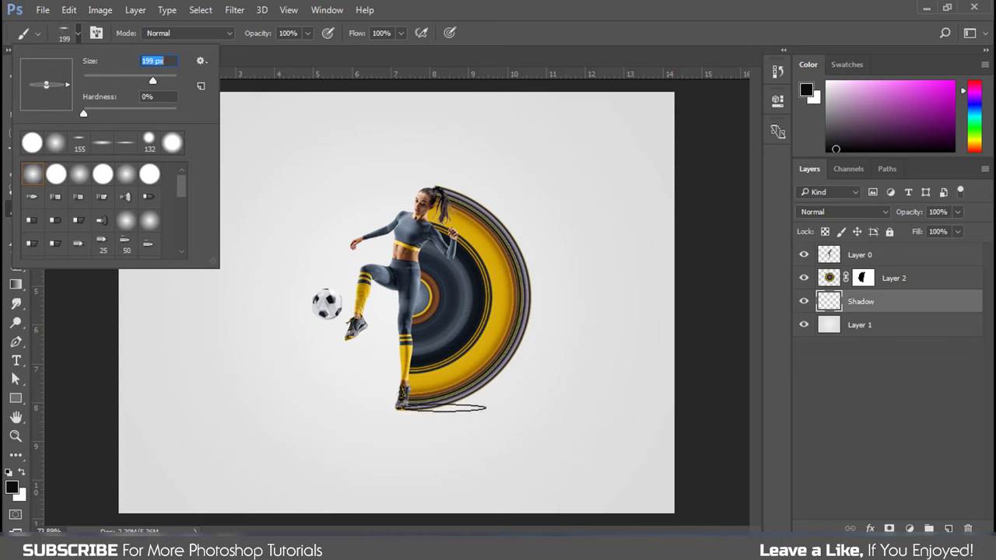
pyautogui.click(412, 408)
pyautogui.press('Escape')
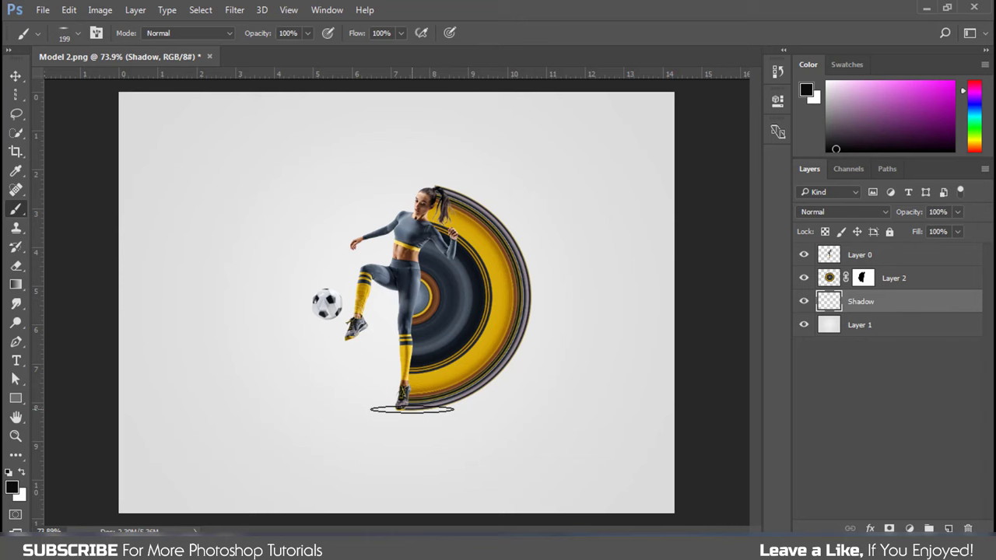
pyautogui.click(412, 408)
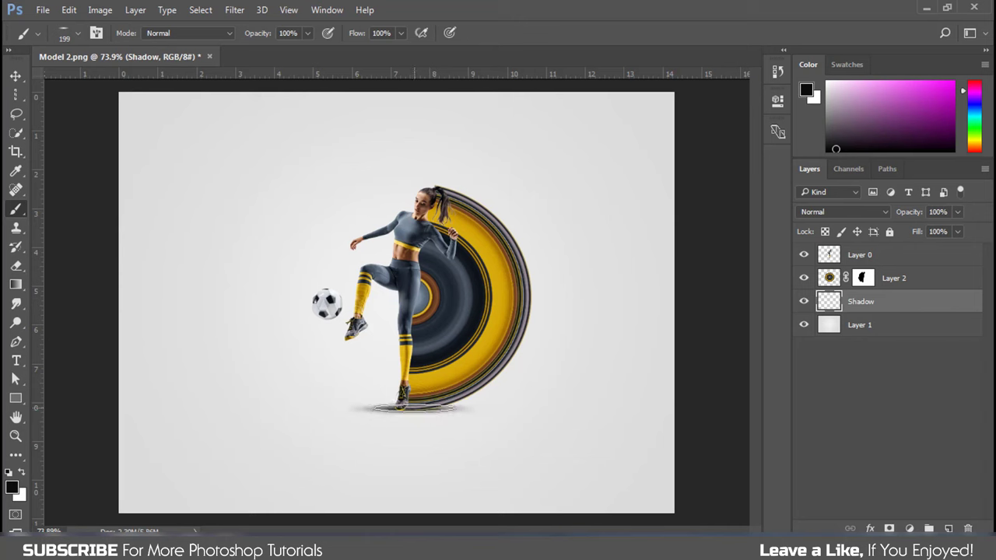
pyautogui.click(413, 408)
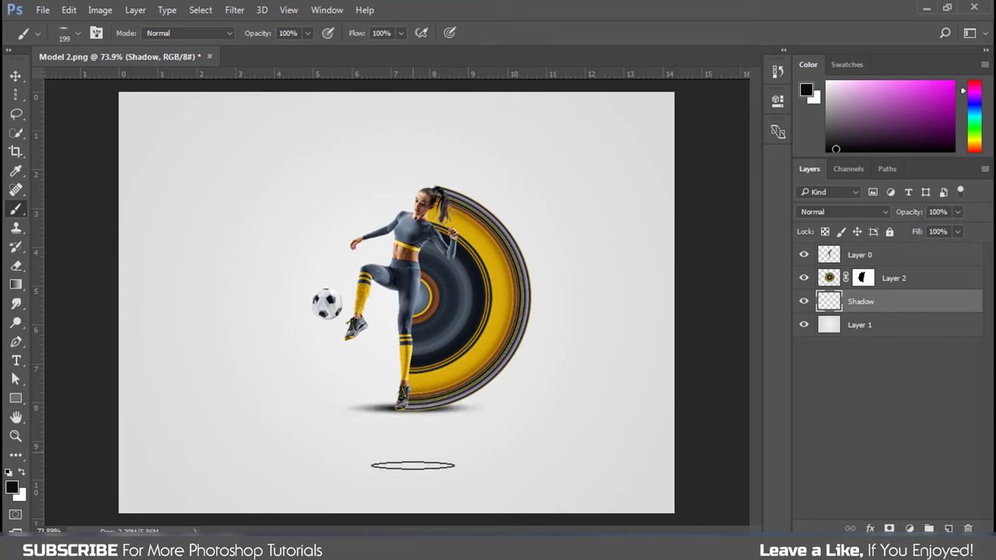
# Stretch the shadow oval wider on both sides beneath the player's feet, then deselect it.
pyautogui.click(15, 76)
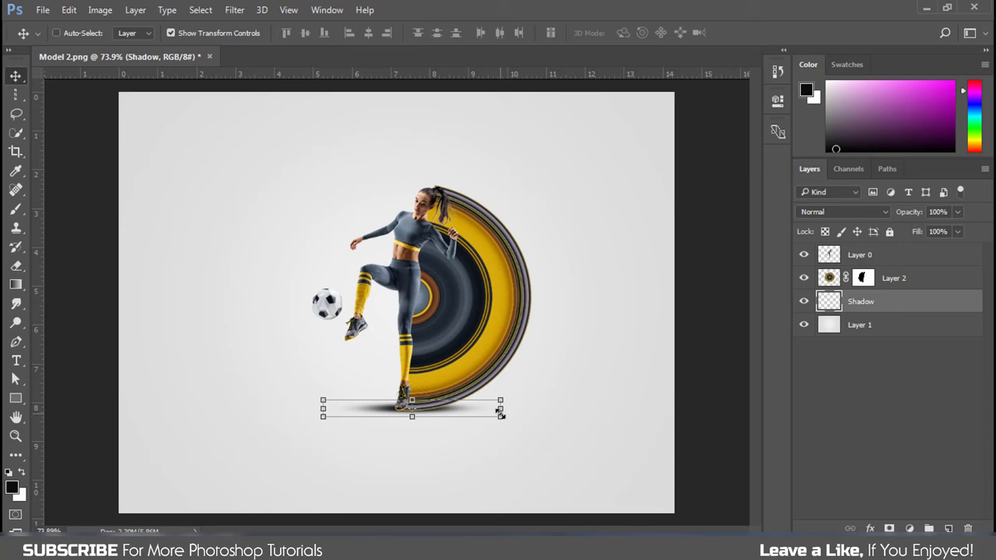
pyautogui.moveTo(501, 408); pyautogui.dragTo(529, 404)
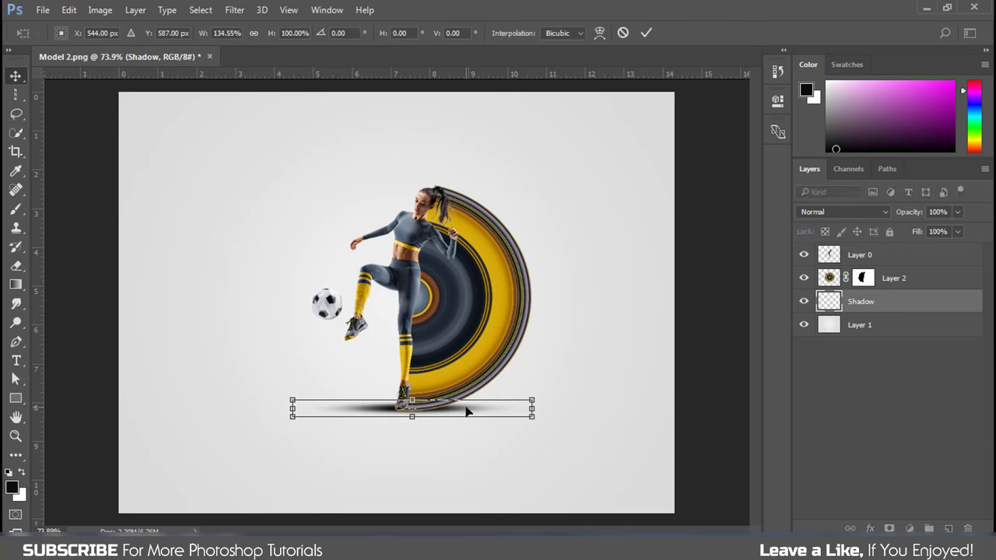
pyautogui.press('Return')
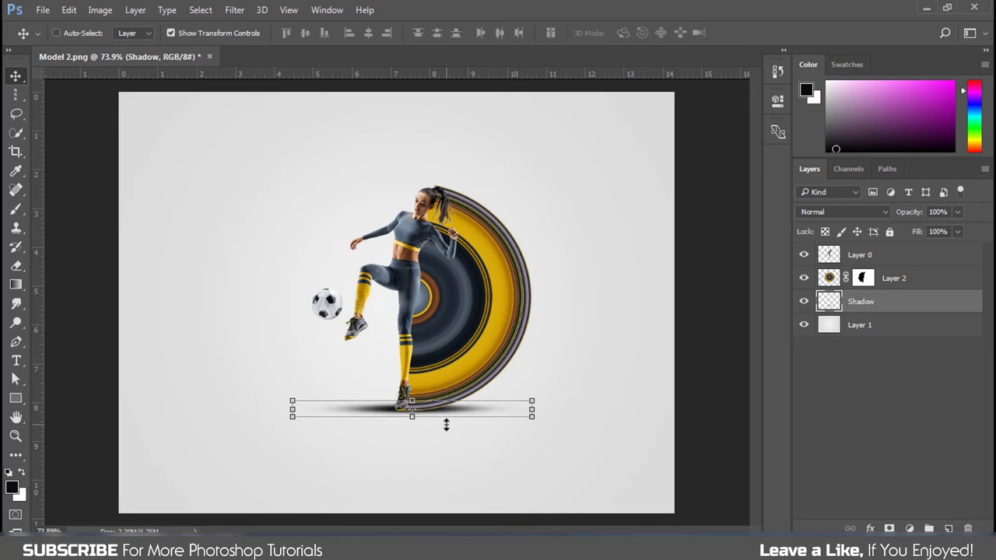
pyautogui.click(863, 373)
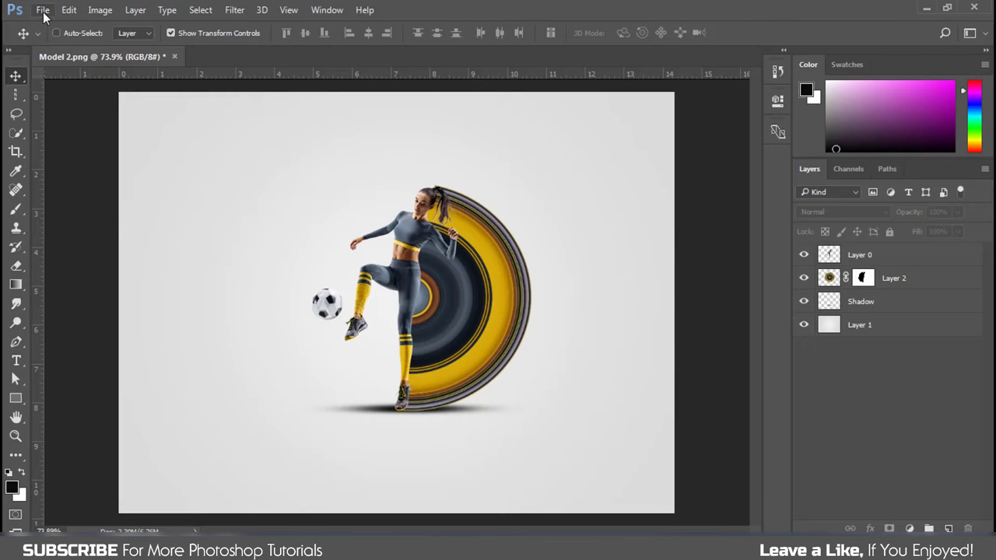
# Open Model 02.png from the File menu.
pyautogui.click(43, 11)
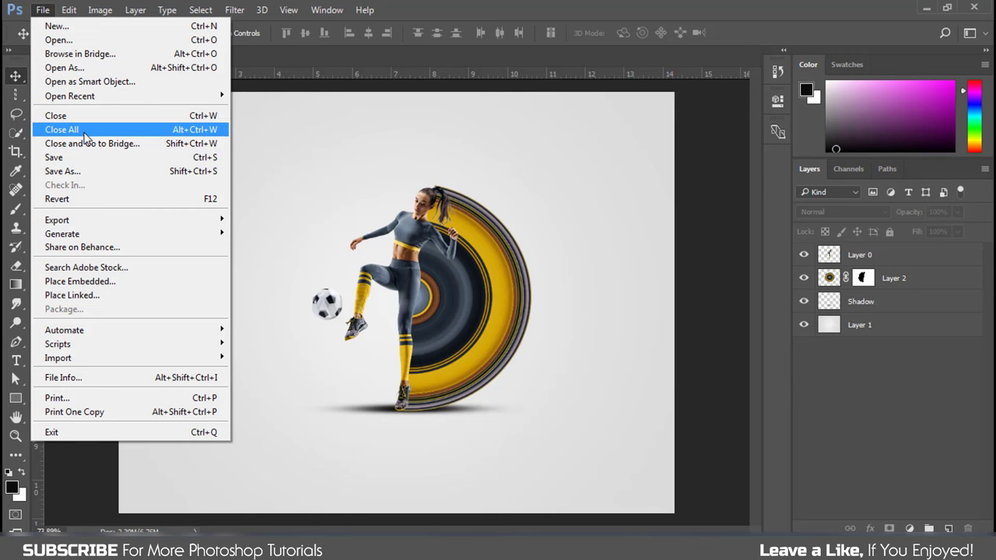
pyautogui.click(65, 41)
pyautogui.click(248, 128)
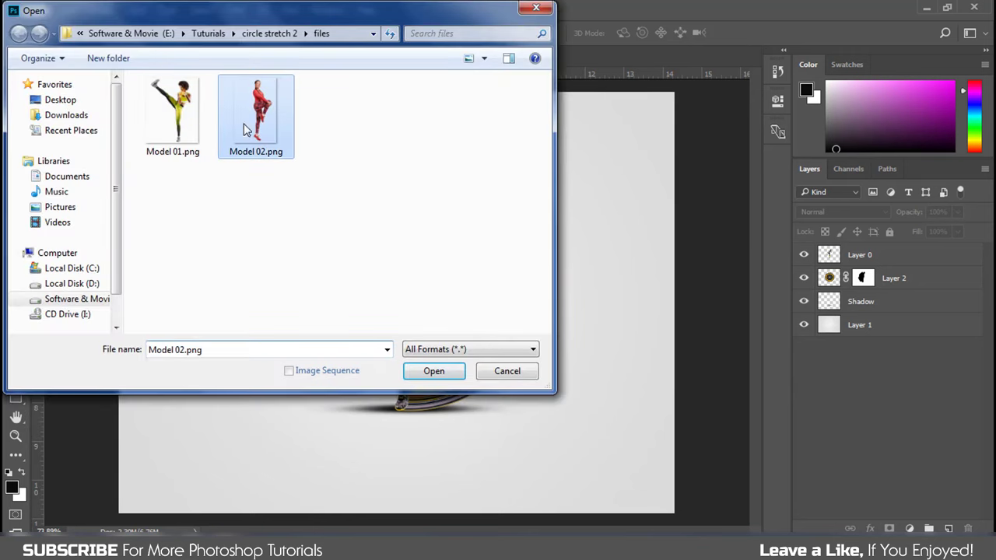
pyautogui.click(433, 371)
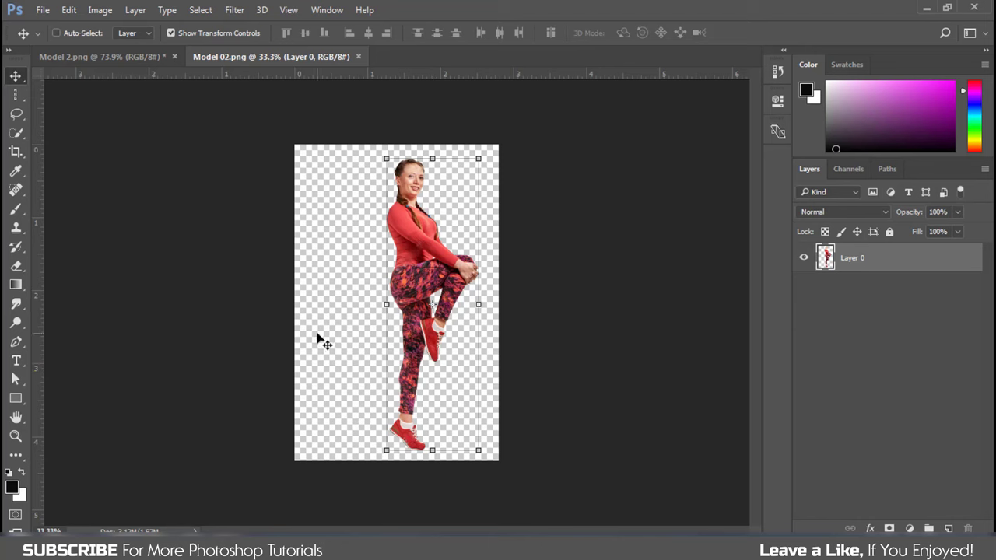
# Crop the canvas larger into a wider landscape shape.
pyautogui.click(15, 151)
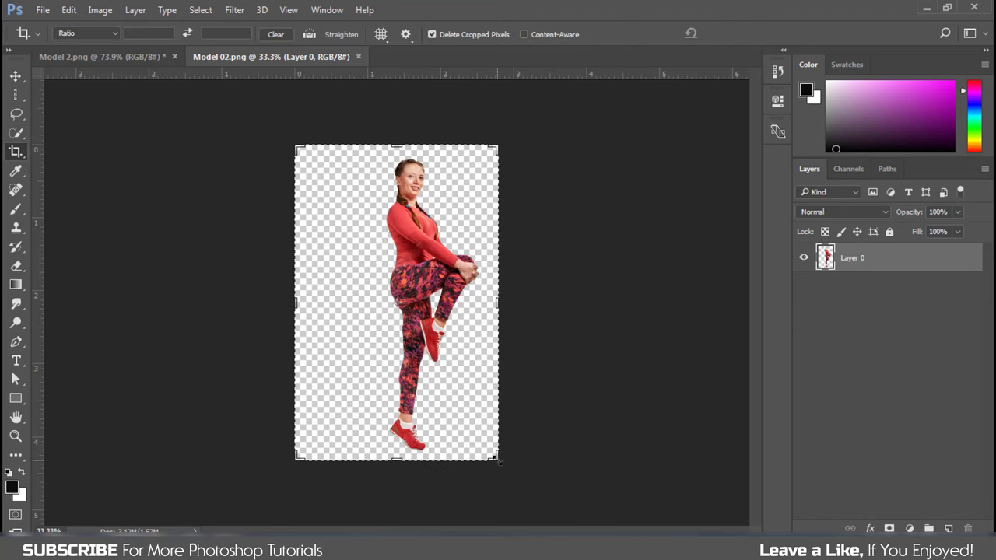
pyautogui.moveTo(500, 463)
pyautogui.mouseDown()
pyautogui.moveTo(541, 474)
pyautogui.moveTo(548, 526)
pyautogui.mouseUp()
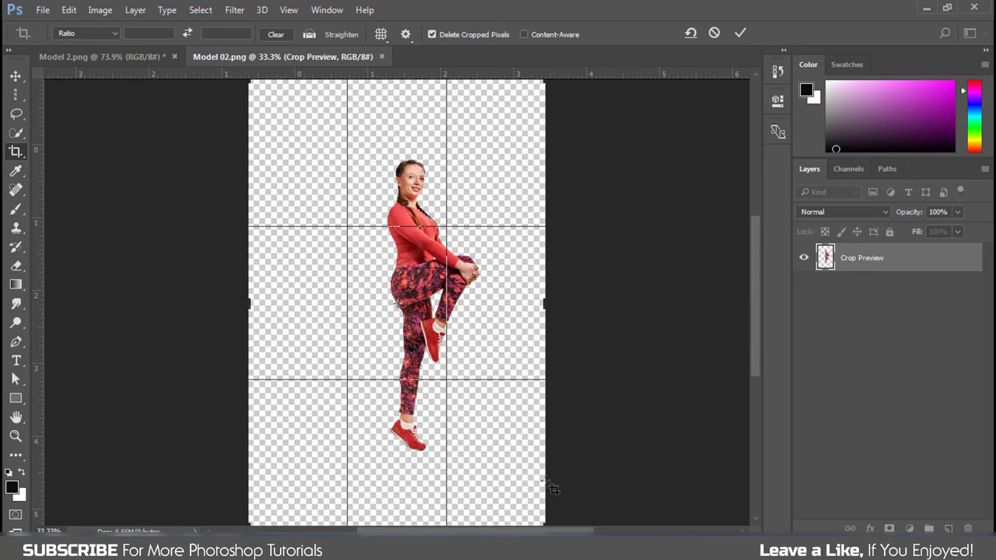
pyautogui.moveTo(512, 309); pyautogui.dragTo(679, 299)
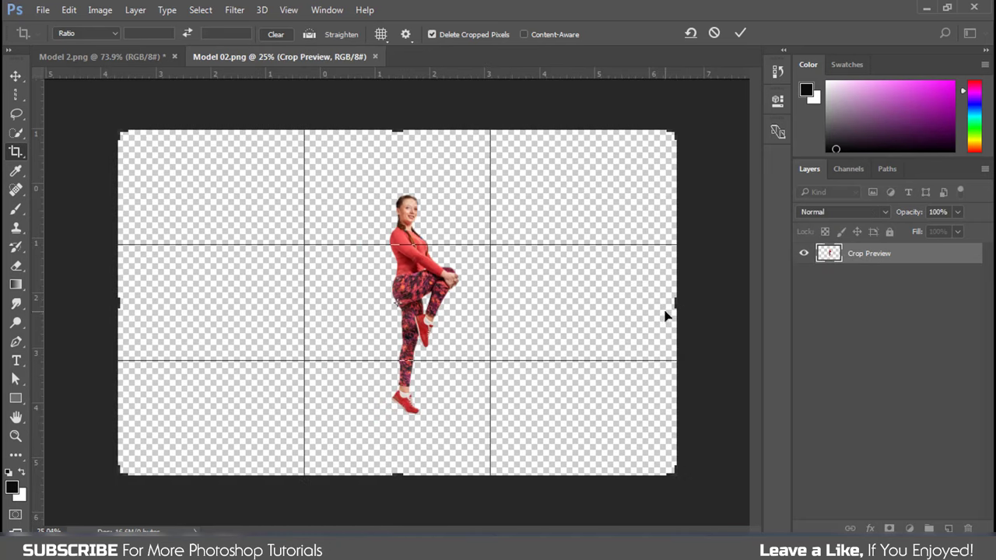
pyautogui.click(740, 33)
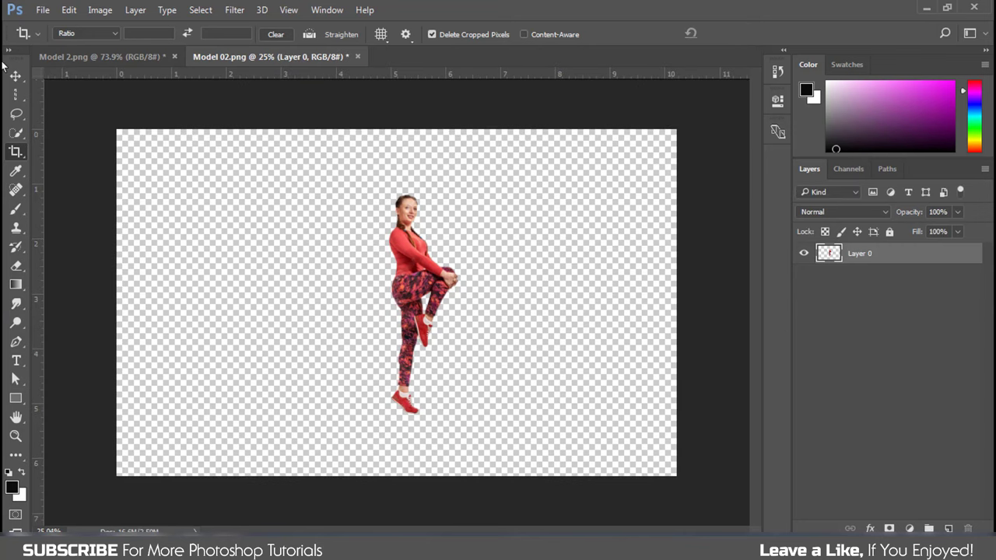
# Shift the model slightly left on the canvas and deselect her layer.
pyautogui.press('v')
pyautogui.moveTo(447, 362); pyautogui.dragTo(412, 363)
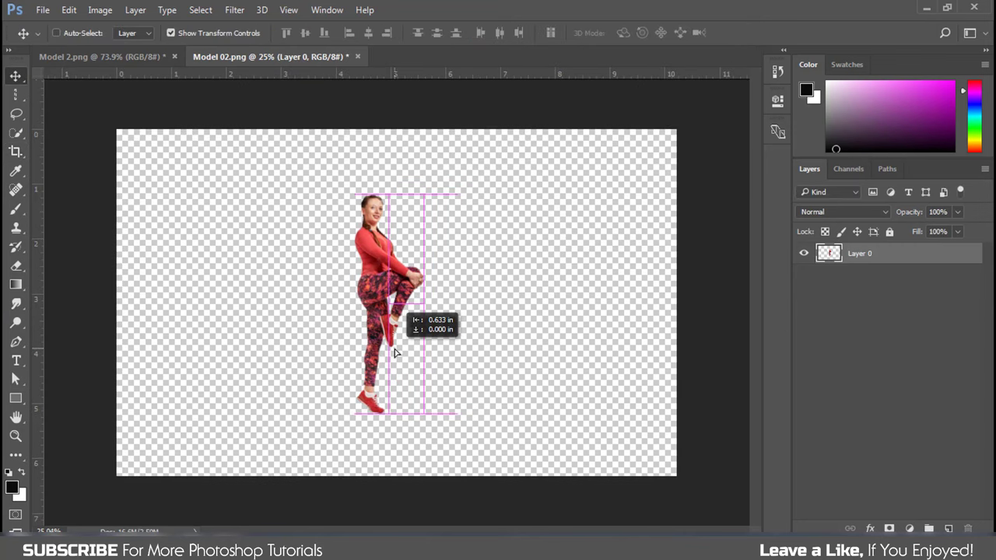
pyautogui.click(868, 305)
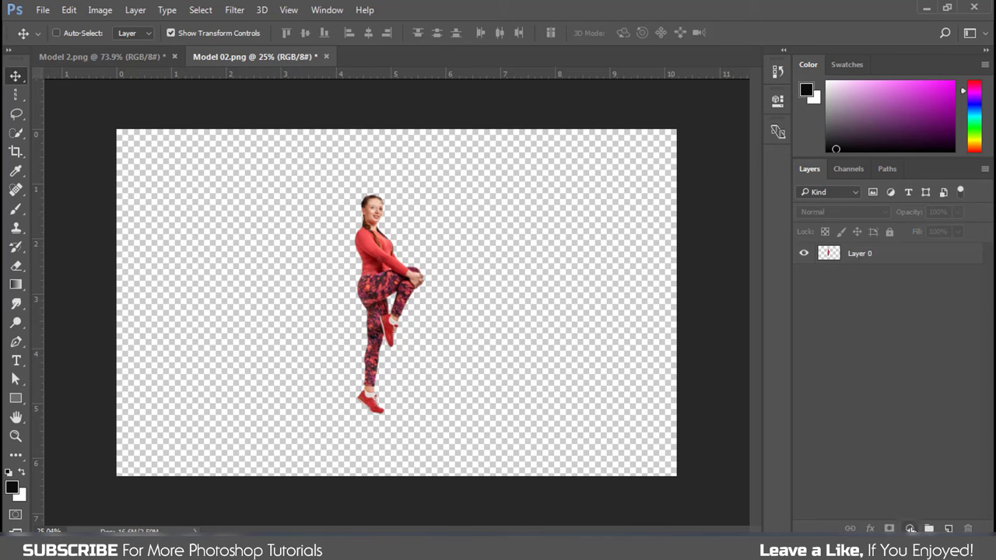
# Add a Gradient fill layer using the Black, White preset.
pyautogui.click(910, 529)
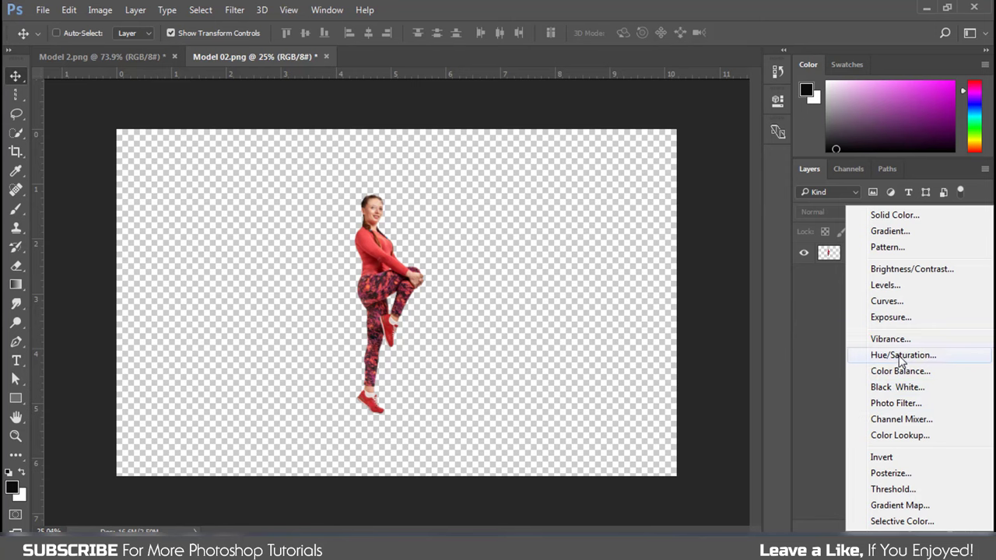
pyautogui.click(890, 233)
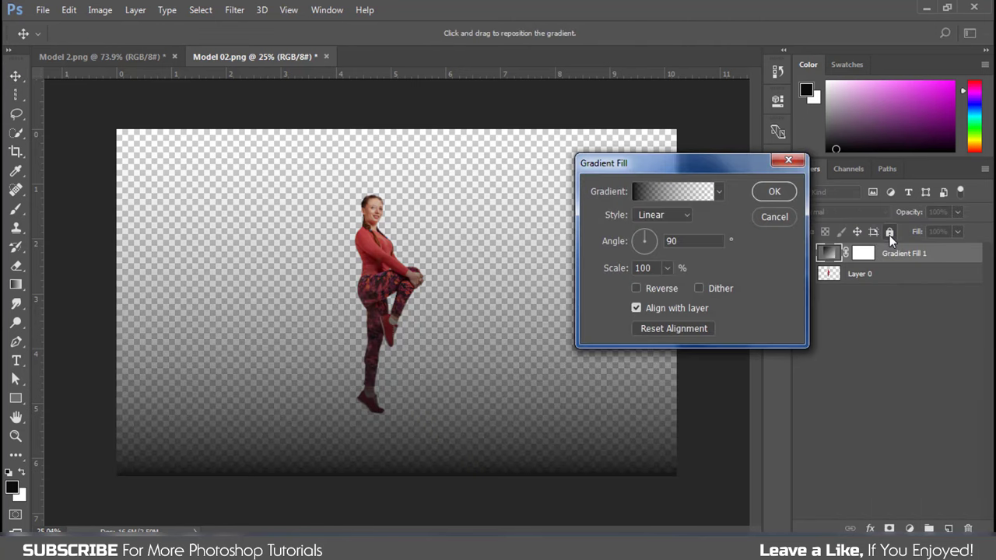
pyautogui.click(718, 191)
pyautogui.click(656, 228)
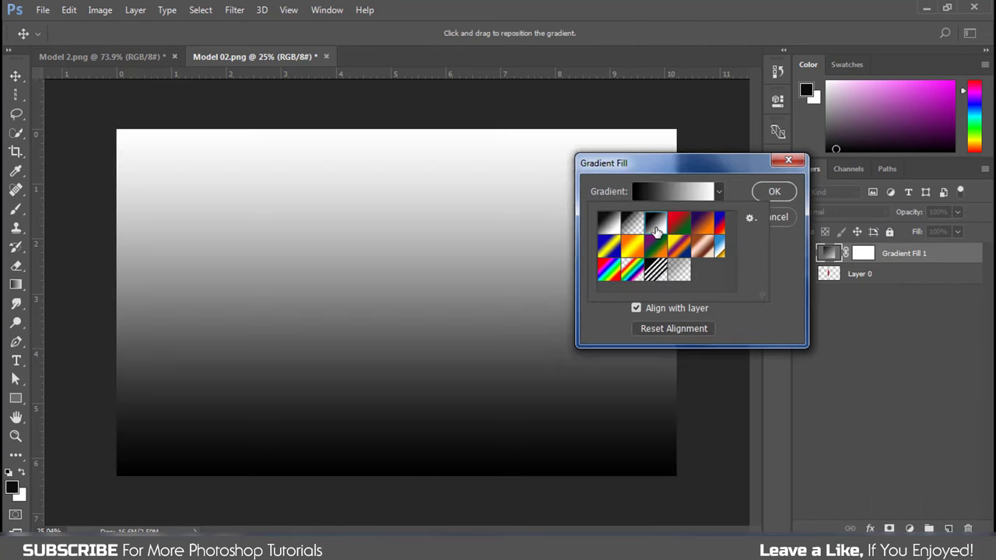
pyautogui.click(778, 281)
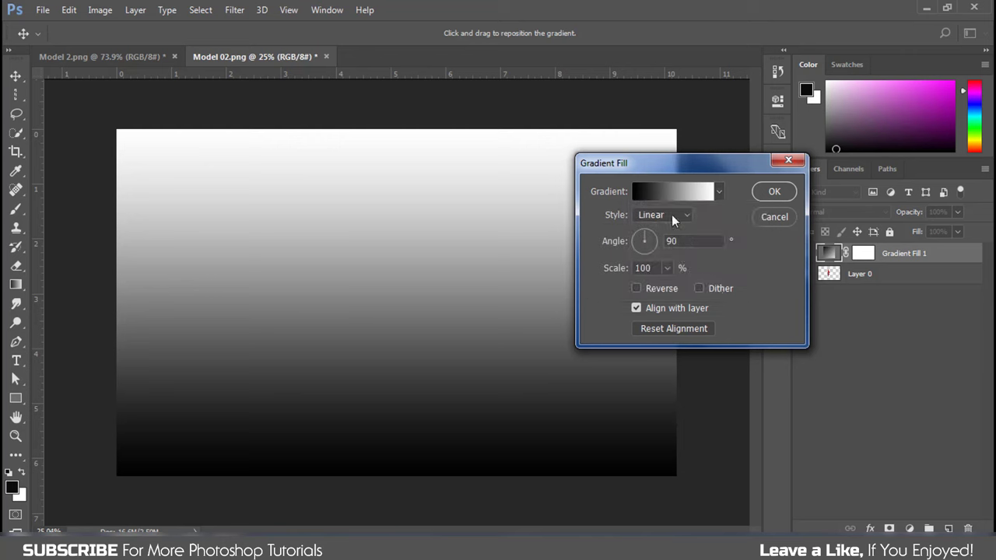
# In the Gradient Editor, change the black stop to grey a4a4a4 sampled from the canvas.
pyautogui.click(666, 196)
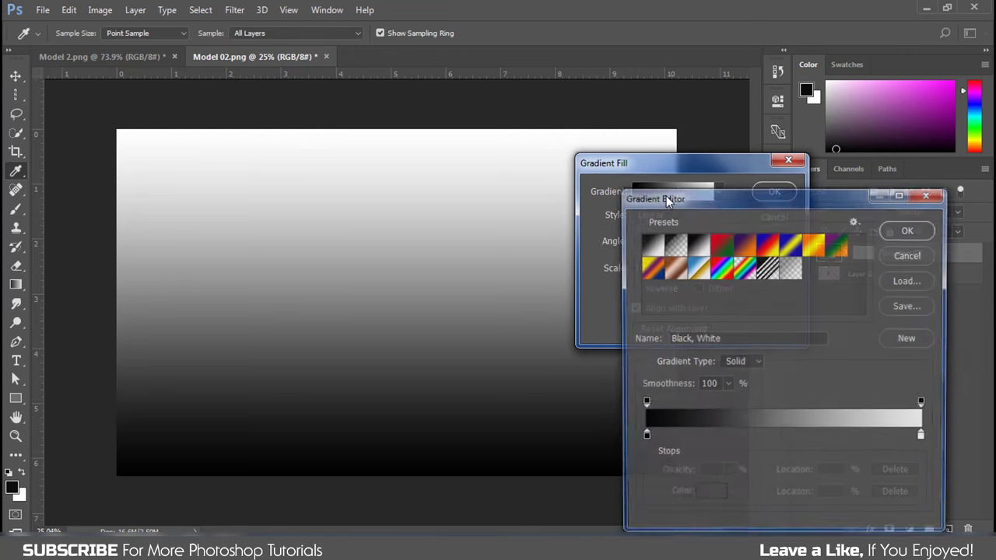
pyautogui.doubleClick(644, 439)
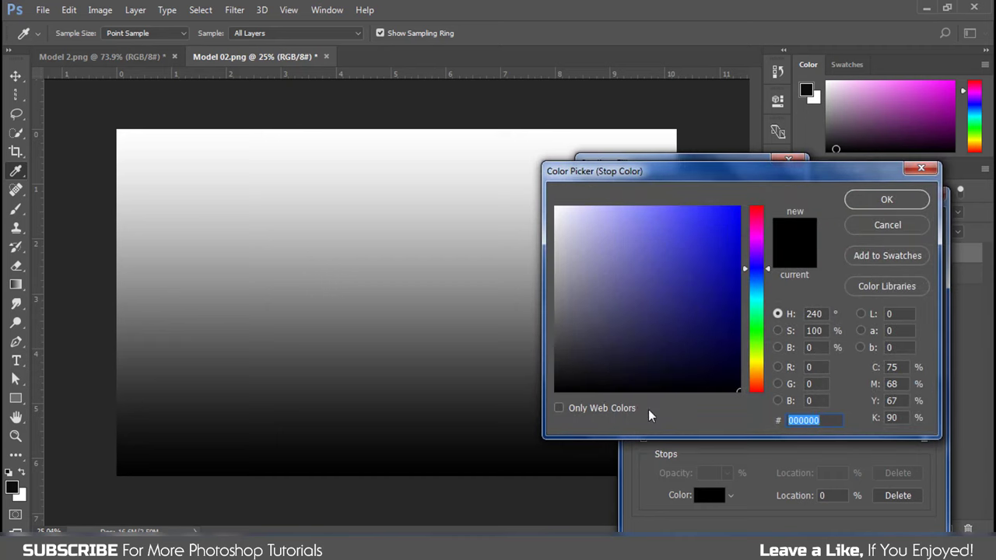
pyautogui.click(533, 302)
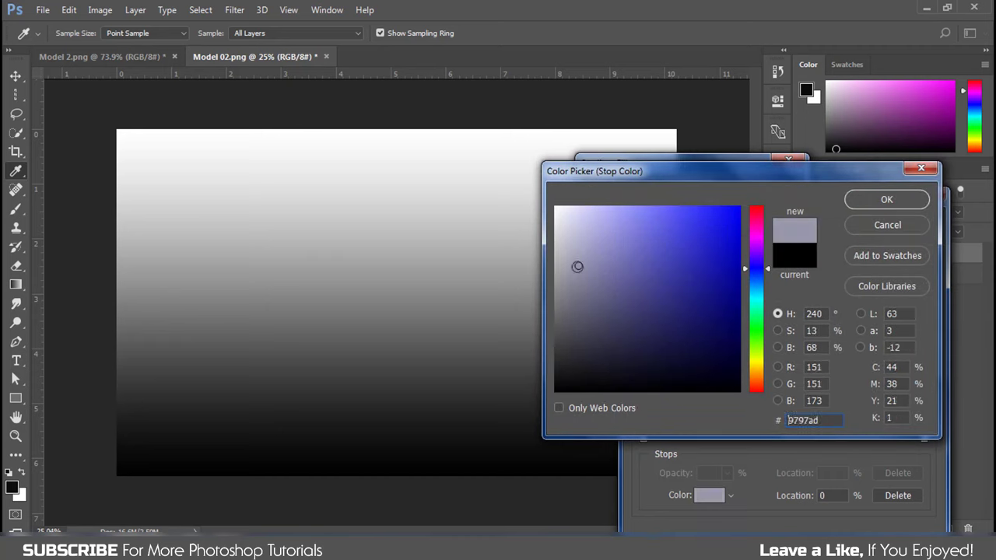
pyautogui.click(527, 274)
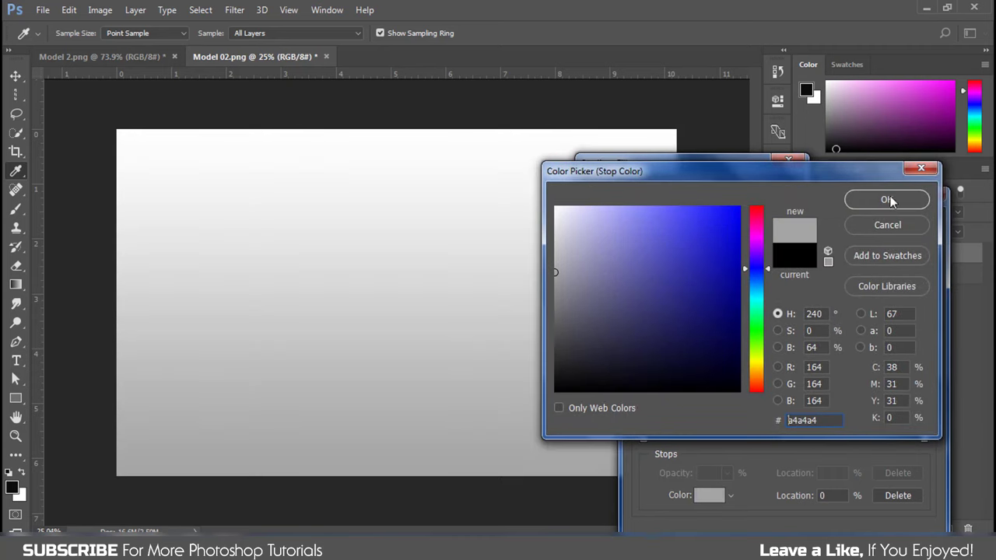
pyautogui.click(885, 201)
pyautogui.click(924, 436)
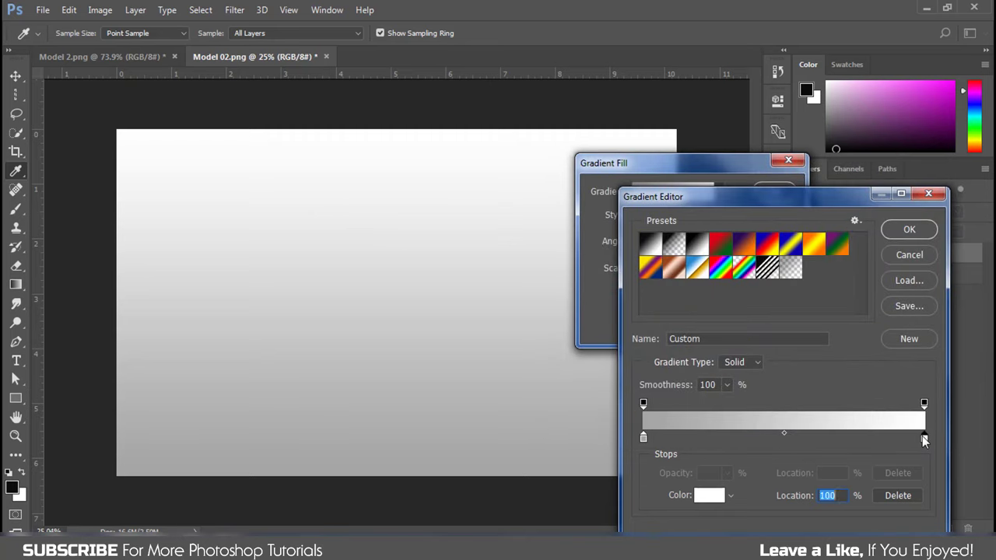
pyautogui.doubleClick(924, 437)
# Keep the white stop and make the grey-to-white gradient radial and reversed.
pyautogui.click(887, 199)
pyautogui.click(904, 229)
pyautogui.click(667, 216)
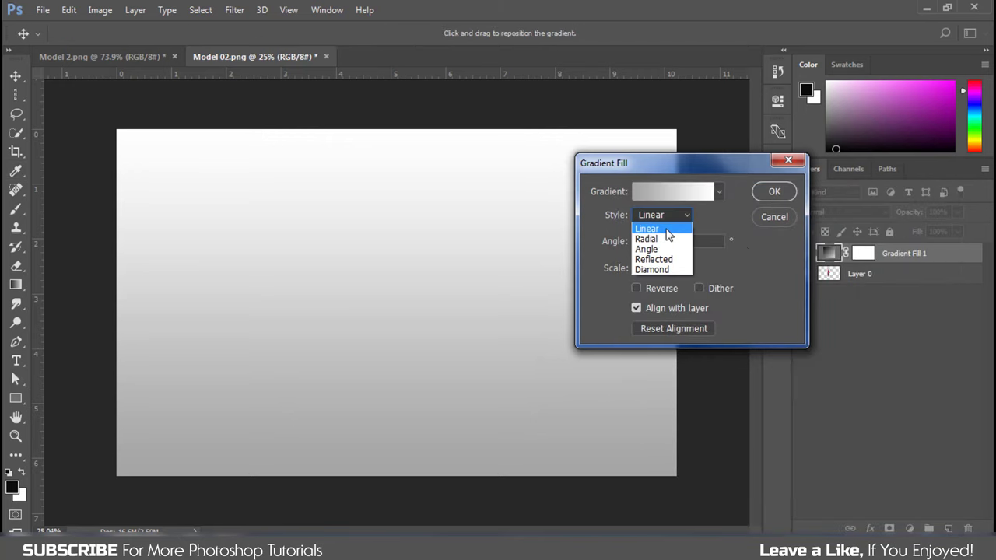
pyautogui.click(667, 235)
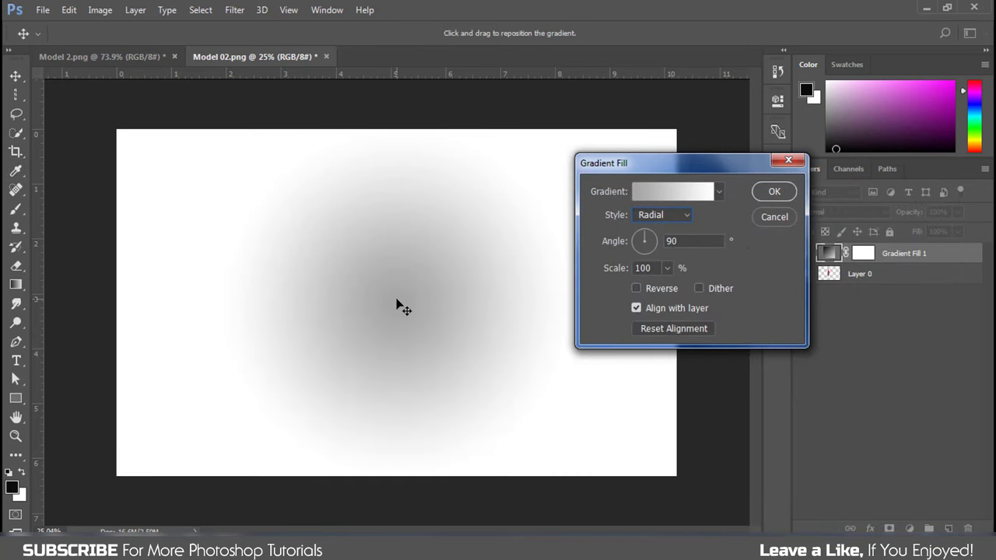
pyautogui.click(642, 289)
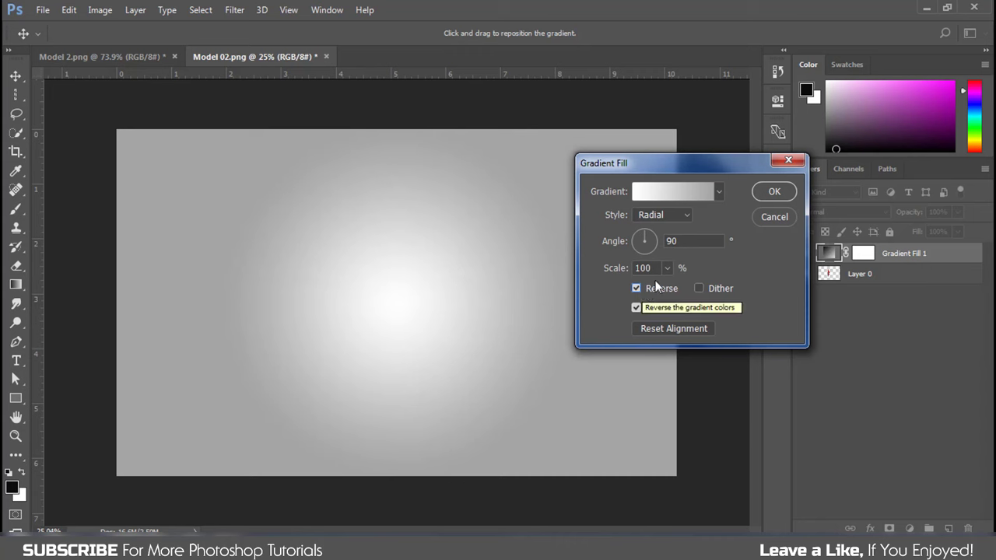
# Set the gradient scale to 232% and move Gradient Fill 1 below Layer 0.
pyautogui.click(668, 269)
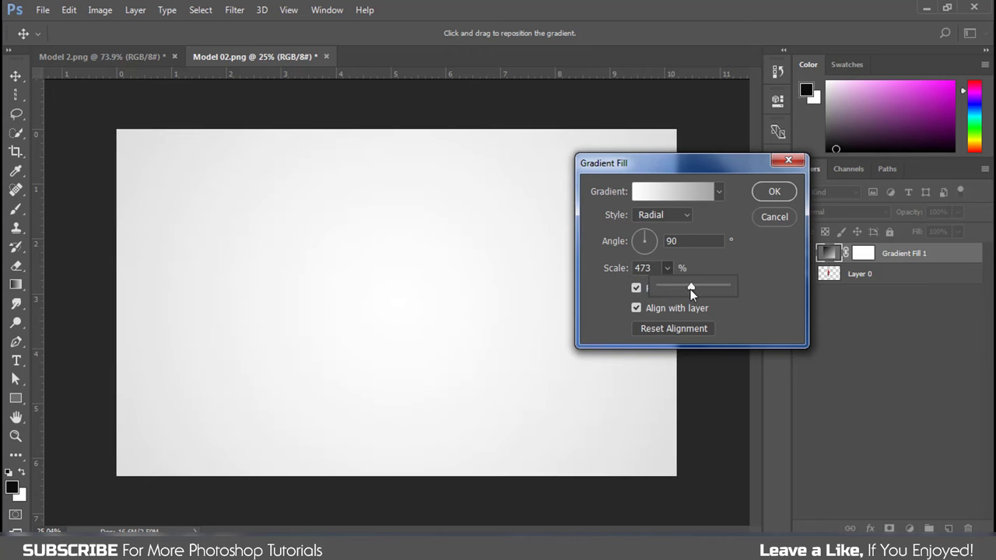
pyautogui.moveTo(692, 288); pyautogui.dragTo(675, 288)
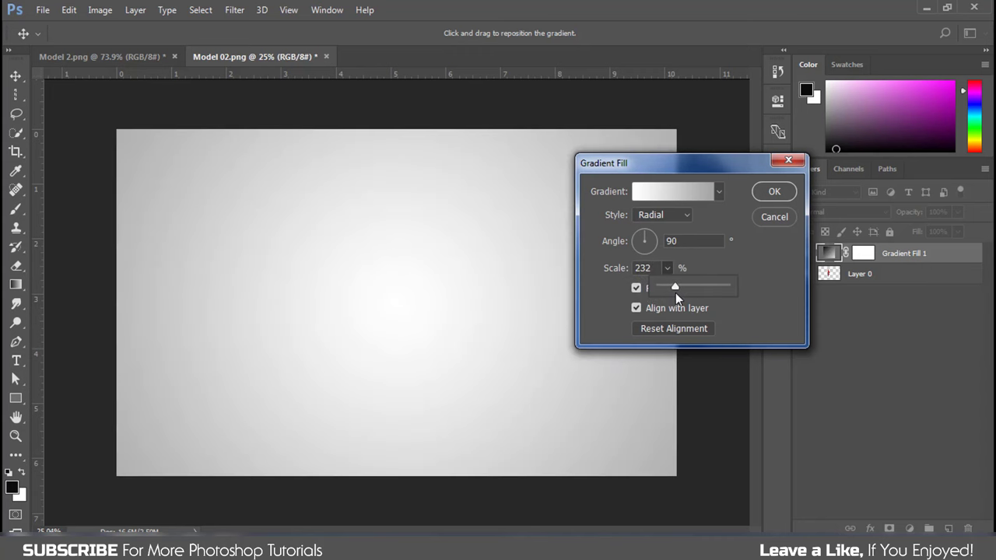
pyautogui.click(777, 196)
pyautogui.moveTo(897, 269); pyautogui.dragTo(895, 288)
pyautogui.click(878, 262)
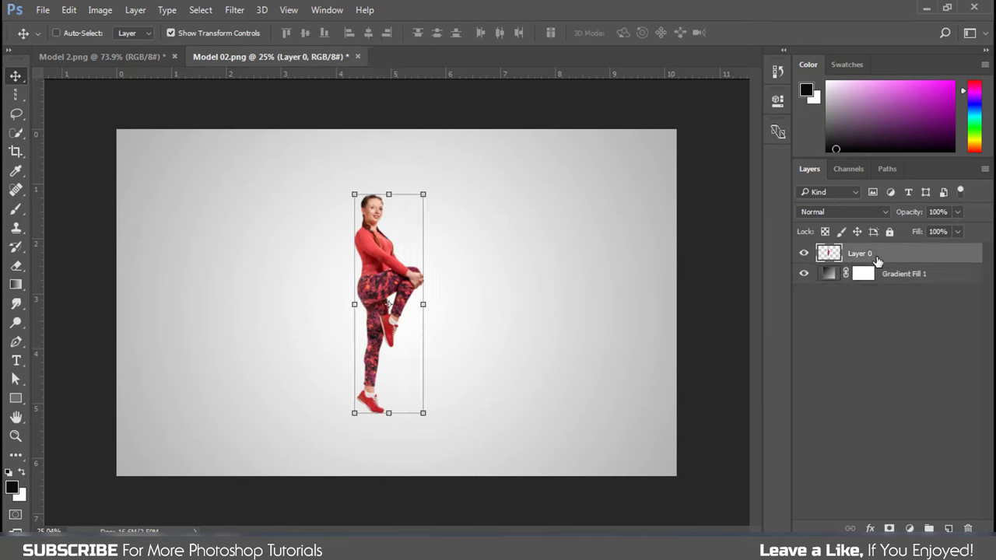
# Rename Layer 0 to Model.
pyautogui.doubleClick(862, 255)
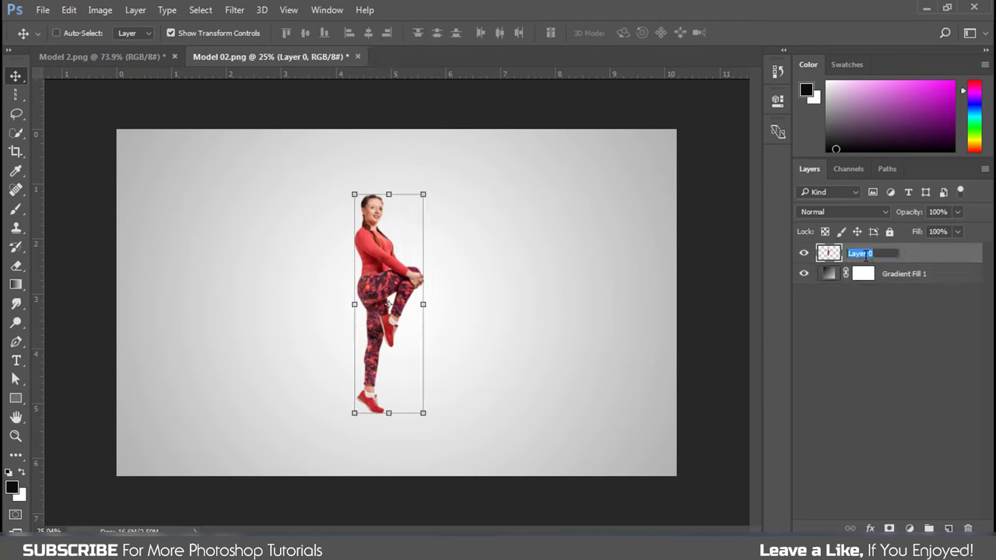
pyautogui.write('Model')
pyautogui.press('Return')
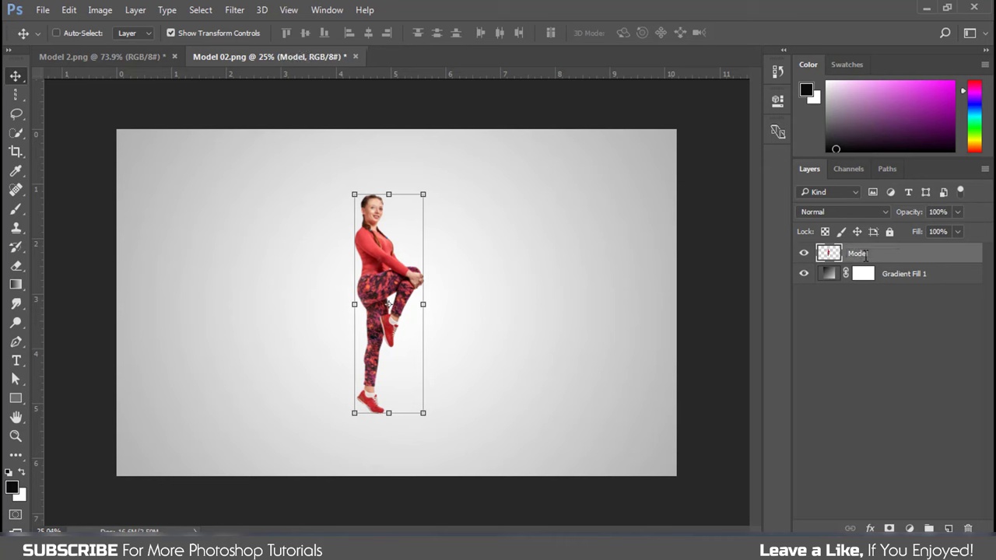
# Copy a single-pixel column through the model's body onto a new layer.
pyautogui.rightClick(15, 94)
pyautogui.click(81, 136)
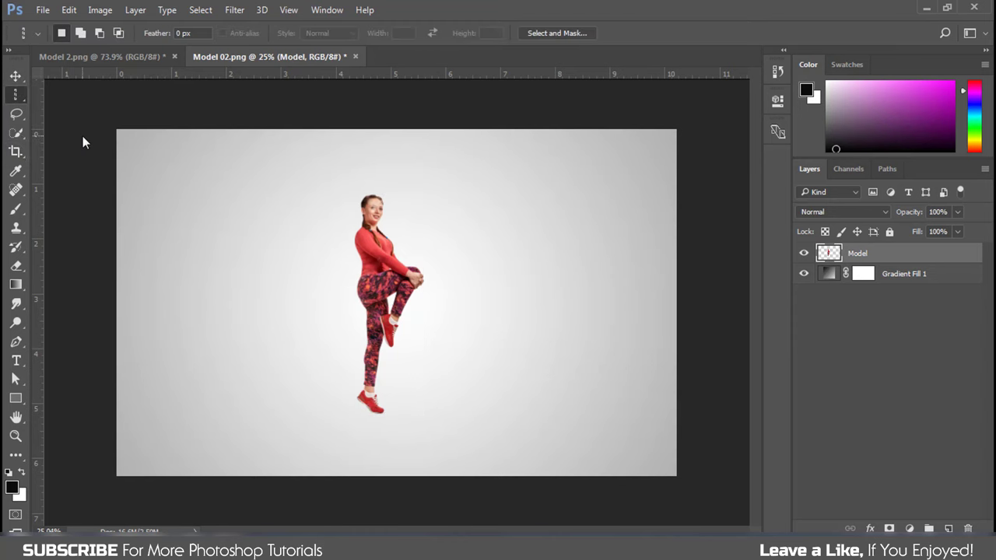
pyautogui.click(374, 290)
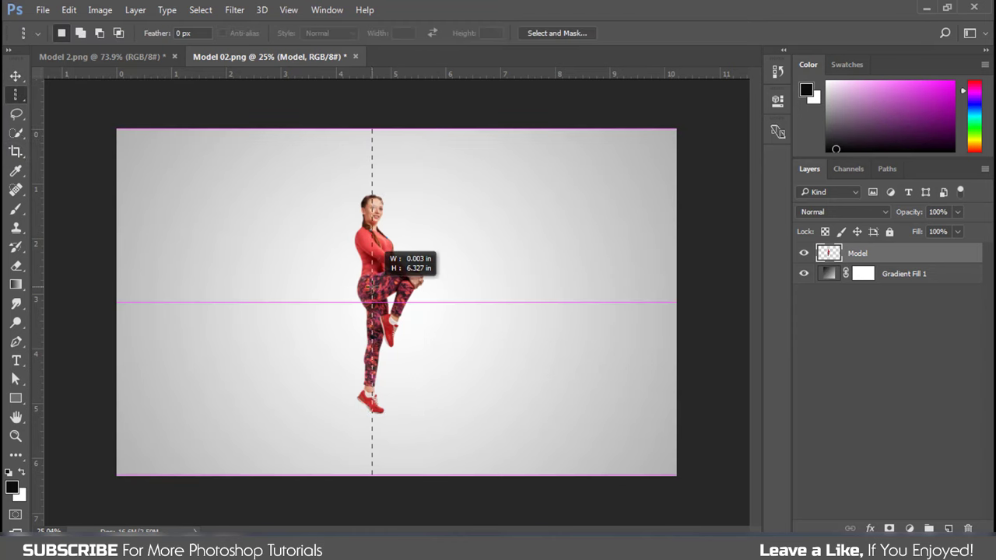
pyautogui.moveTo(374, 290); pyautogui.dragTo(372, 312)
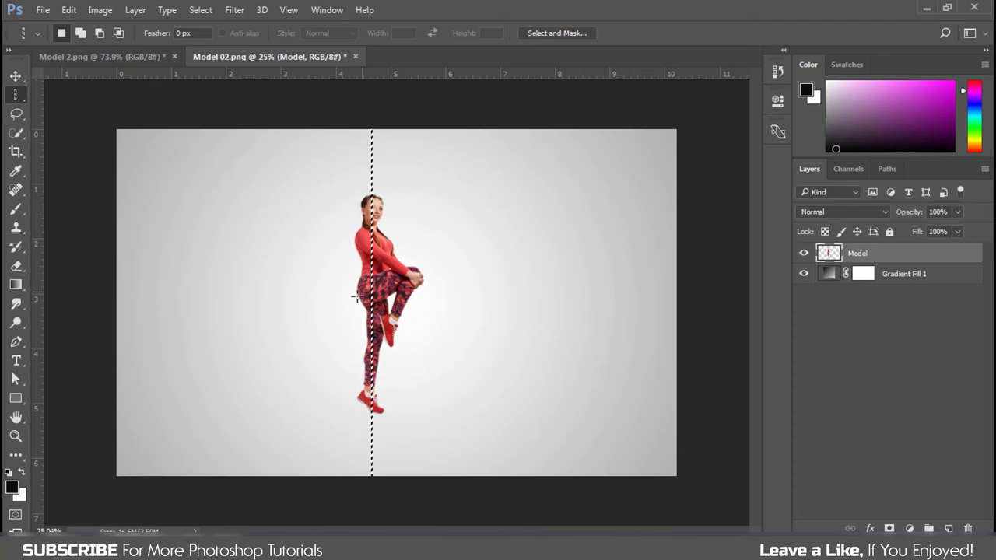
pyautogui.hotkey('ctrl', 'j')
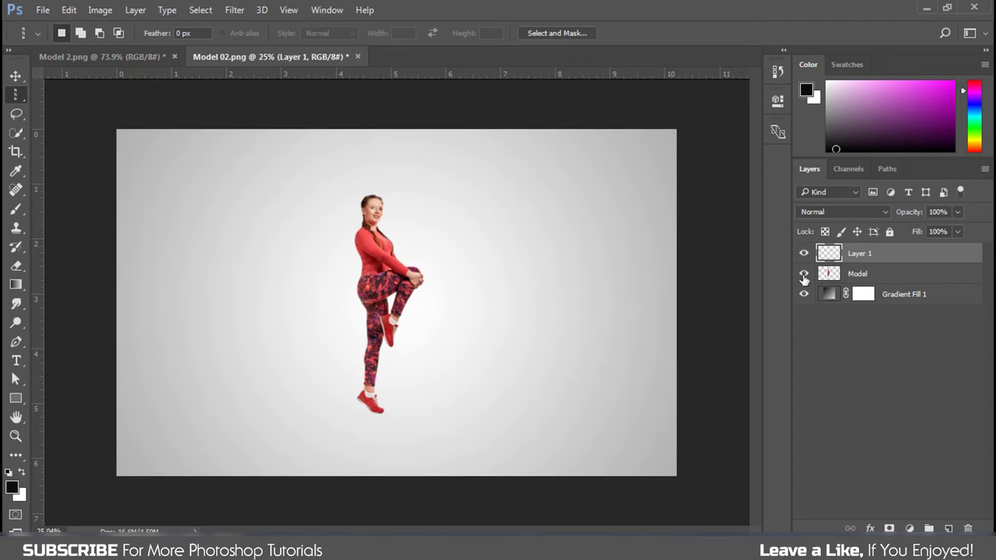
# Hide the Model layer and stretch the one-pixel strip into a full-width striped band at the canvas top.
pyautogui.click(804, 274)
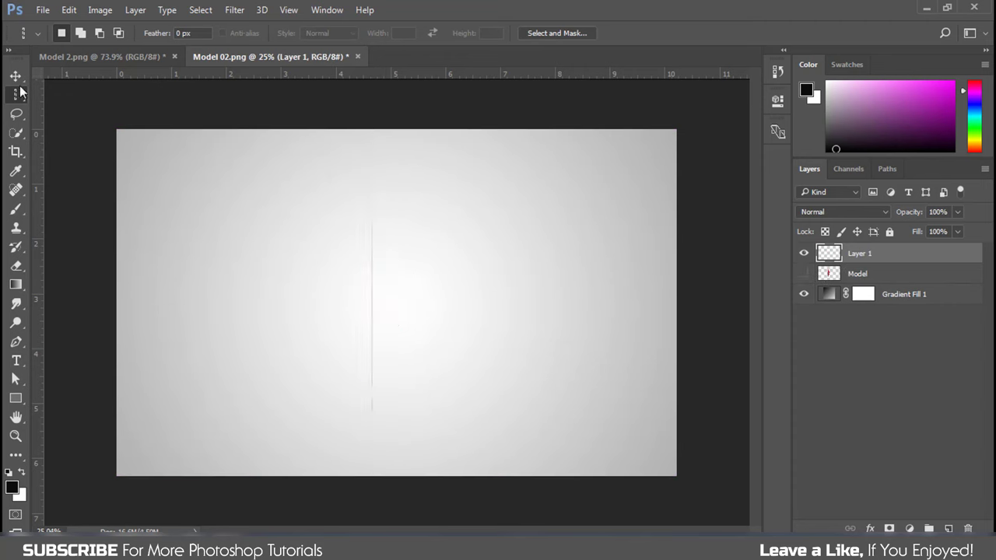
pyautogui.hotkey('ctrl', 't')
pyautogui.moveTo(373, 303); pyautogui.dragTo(630, 310)
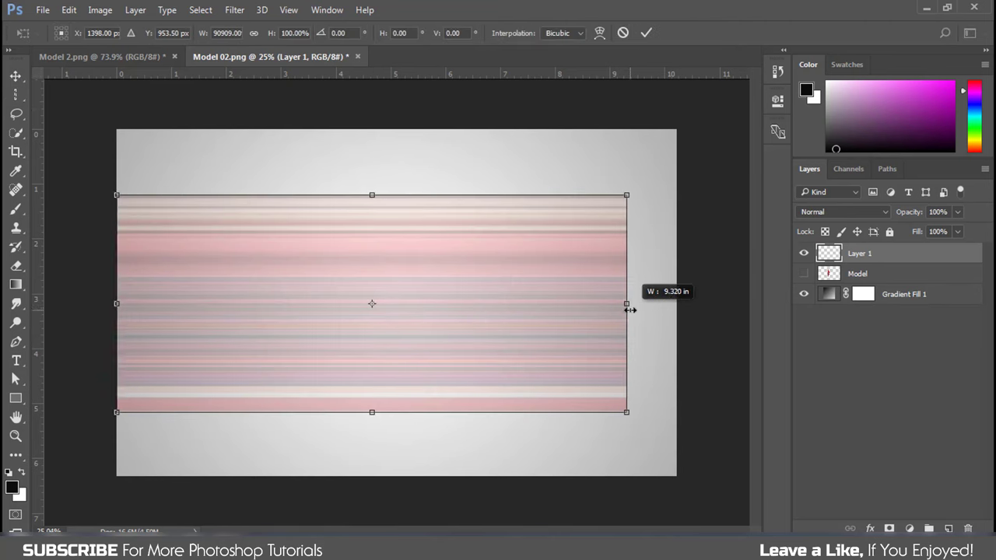
pyautogui.moveTo(646, 307); pyautogui.dragTo(676, 305)
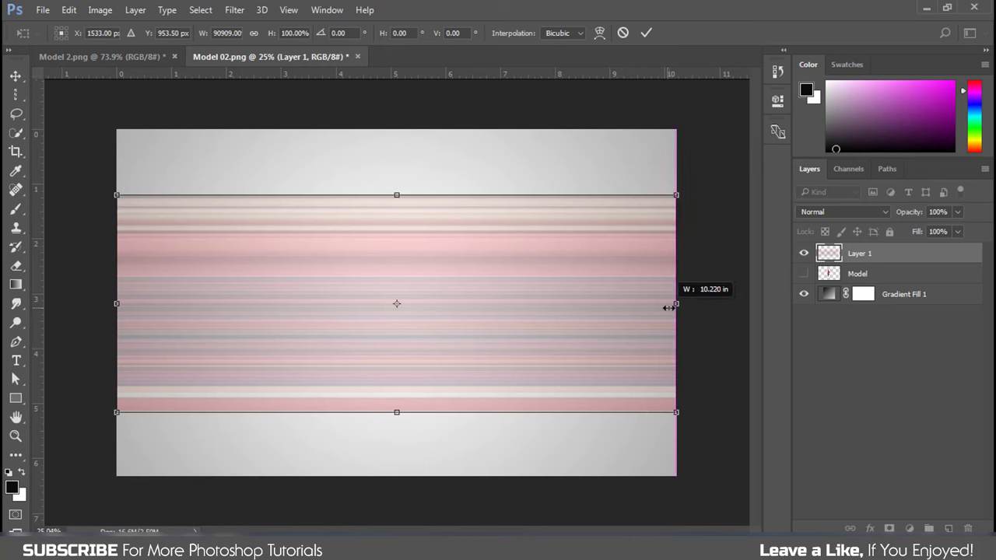
pyautogui.click(645, 32)
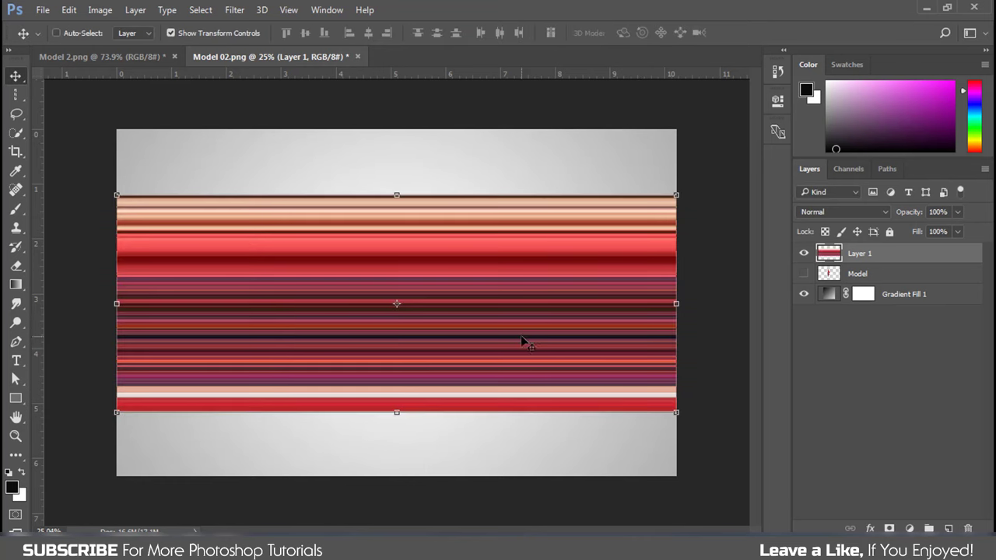
pyautogui.moveTo(522, 340); pyautogui.dragTo(514, 275)
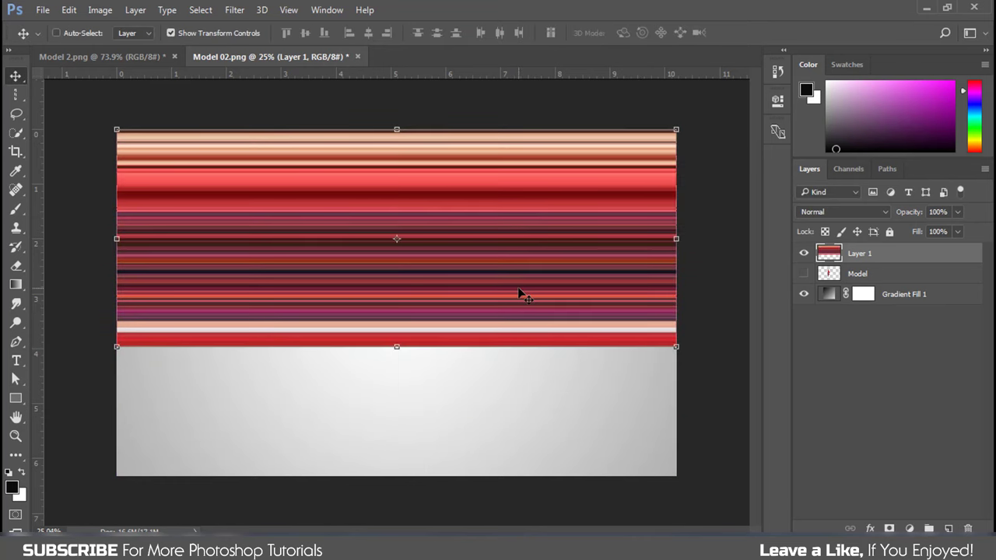
pyautogui.press('Up')
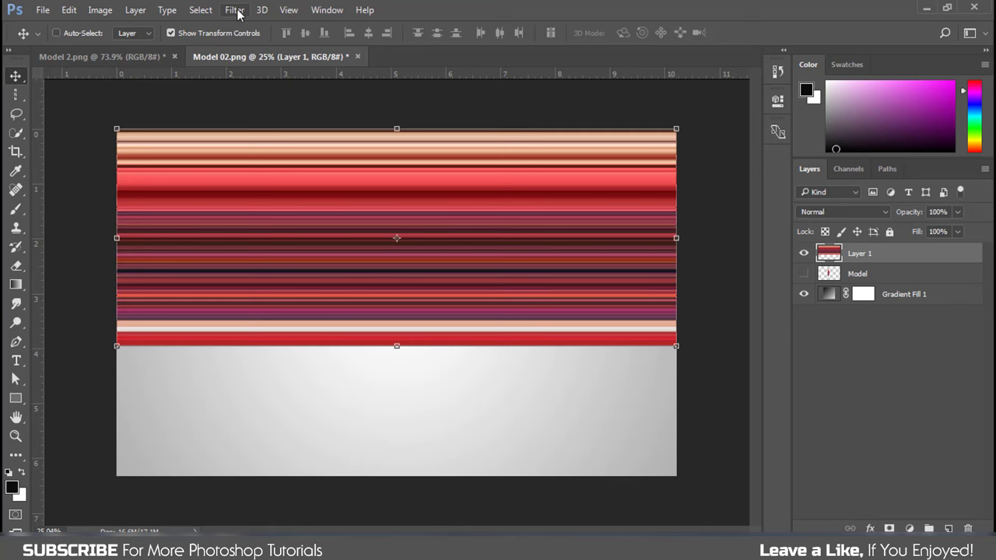
# Apply Polar Coordinates to the stripes and squeeze the rings into a round circle.
pyautogui.click(235, 9)
pyautogui.moveTo(246, 199)
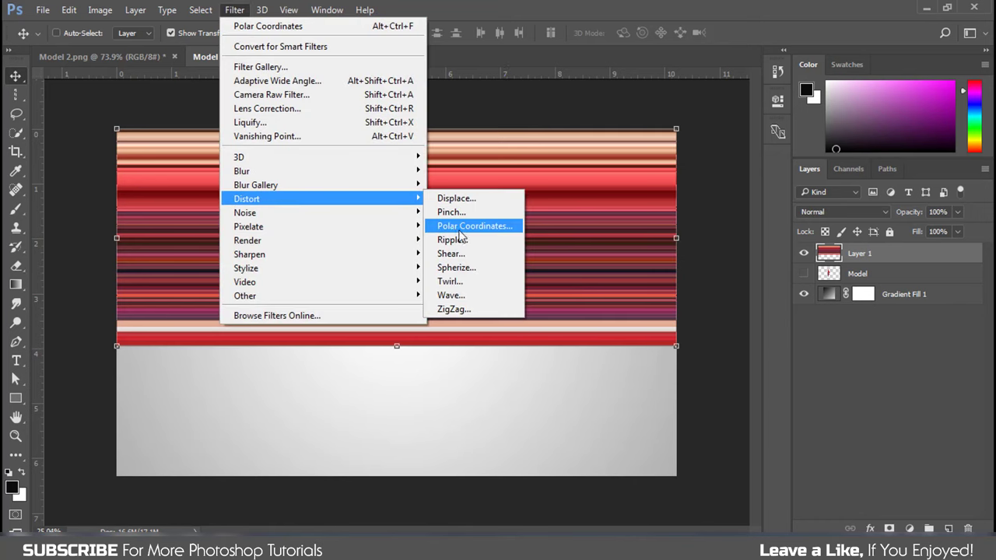
pyautogui.click(452, 226)
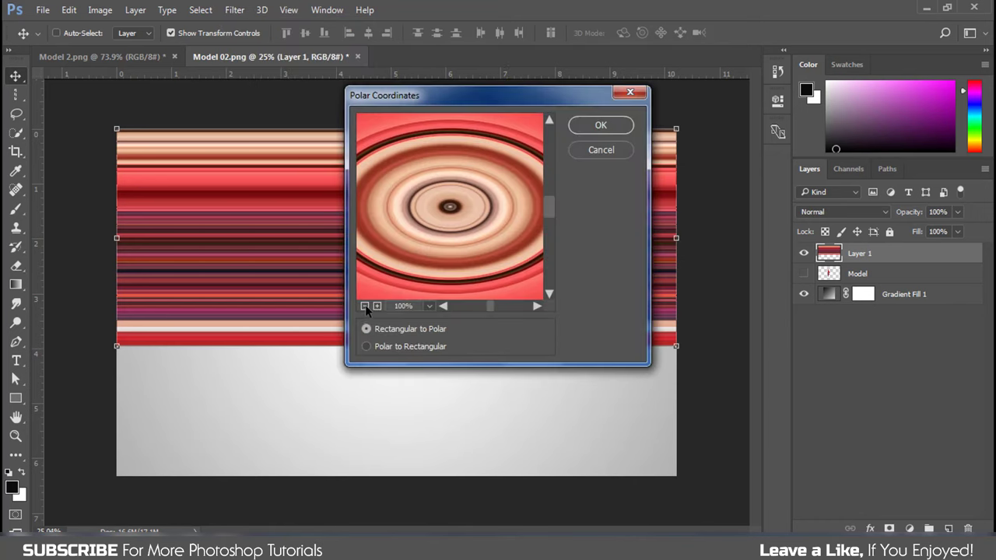
pyautogui.click(365, 307)
pyautogui.click(601, 126)
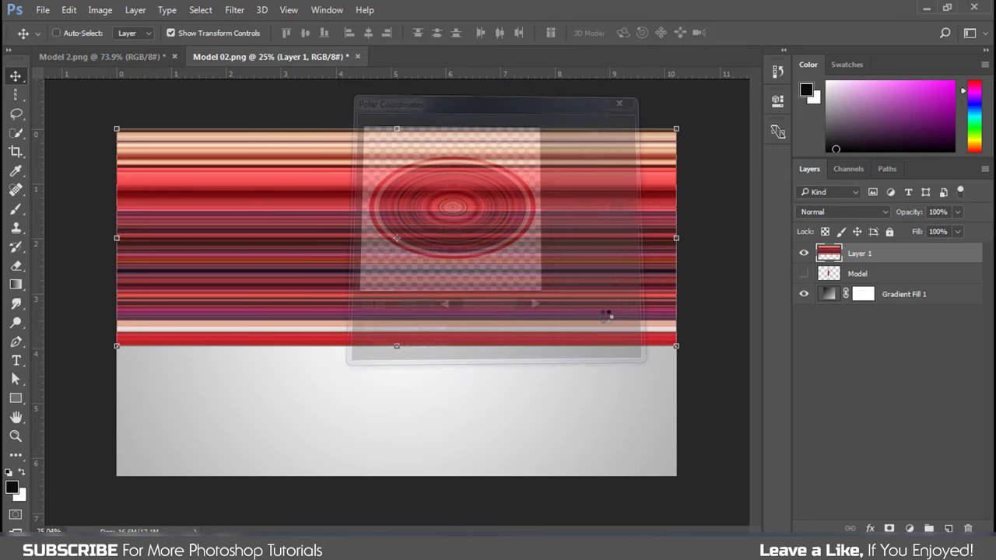
pyautogui.moveTo(572, 307); pyautogui.dragTo(509, 307)
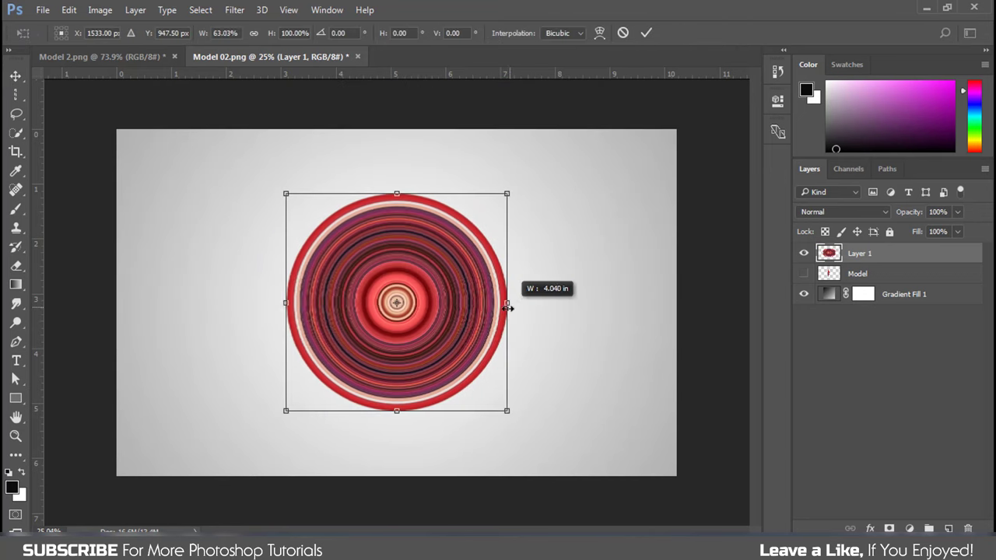
pyautogui.click(646, 33)
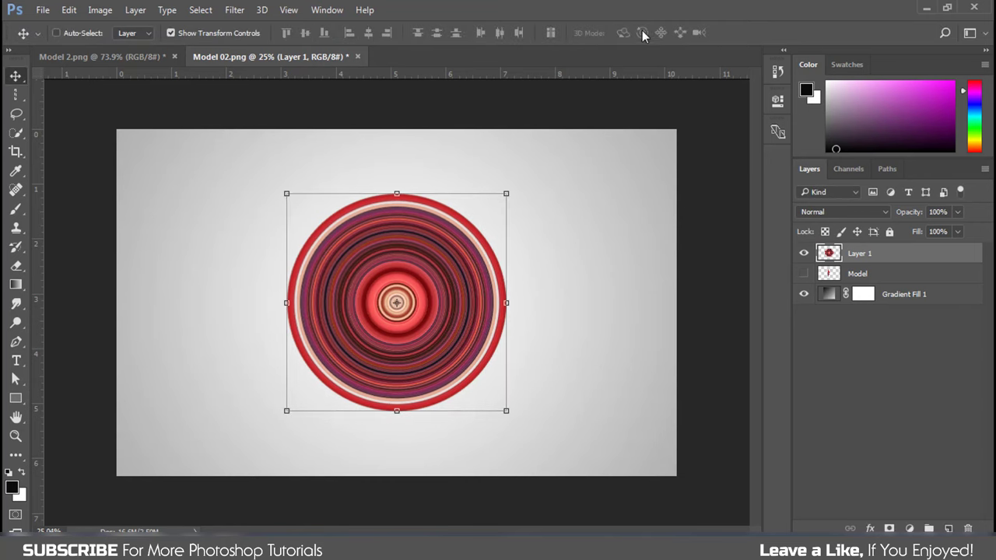
# Show the Model layer above the rings, then move and resize her over the circle's centre.
pyautogui.click(805, 274)
pyautogui.moveTo(864, 256); pyautogui.dragTo(872, 281)
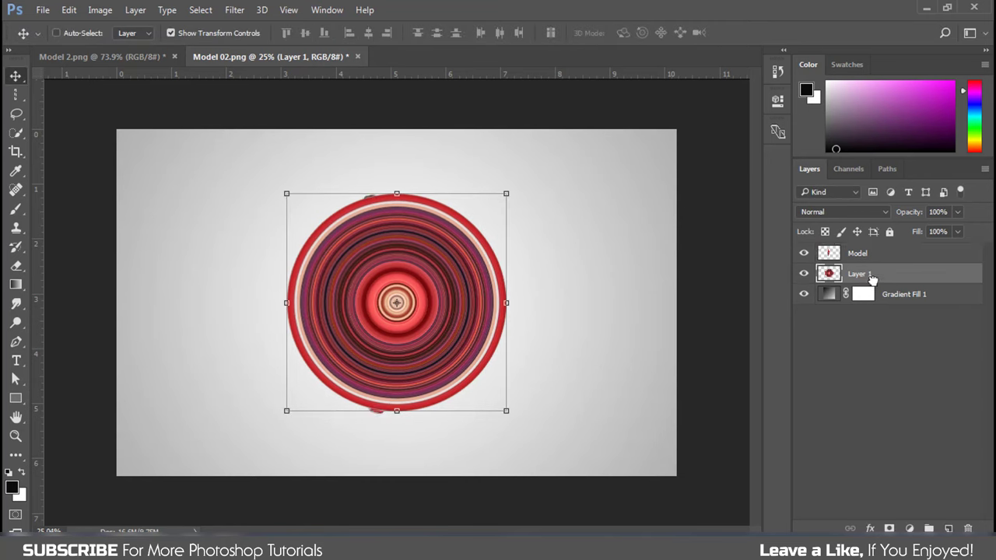
pyautogui.keyDown('ctrl'); pyautogui.click(387, 293); pyautogui.keyUp('ctrl')
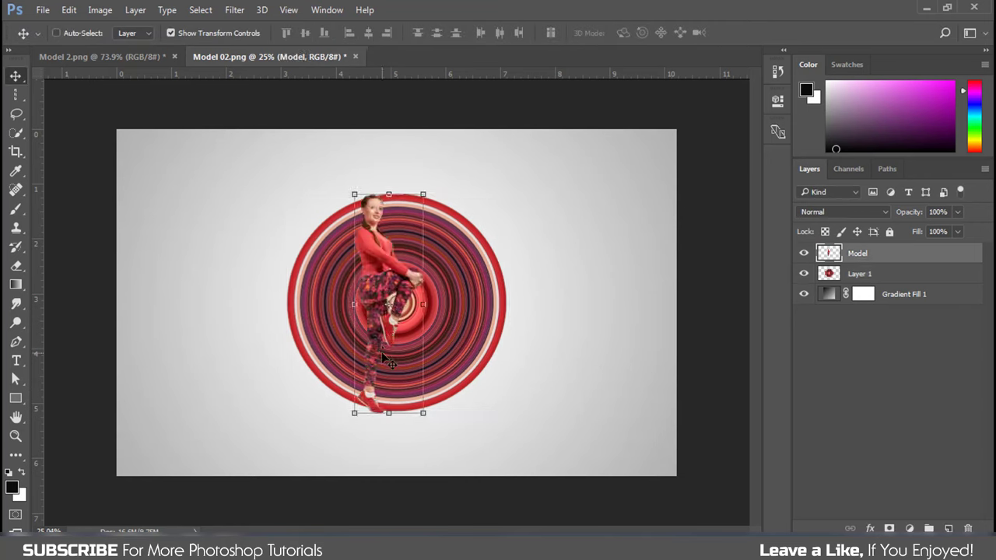
pyautogui.moveTo(383, 354); pyautogui.dragTo(418, 363)
pyautogui.hotkey('ctrl', 't')
pyautogui.moveTo(446, 418); pyautogui.dragTo(445, 413)
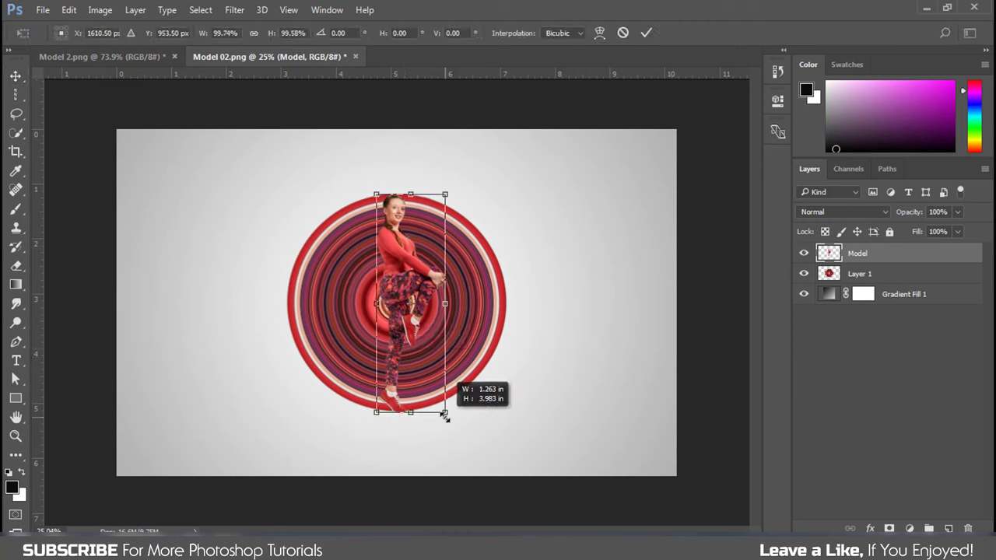
pyautogui.press('Return')
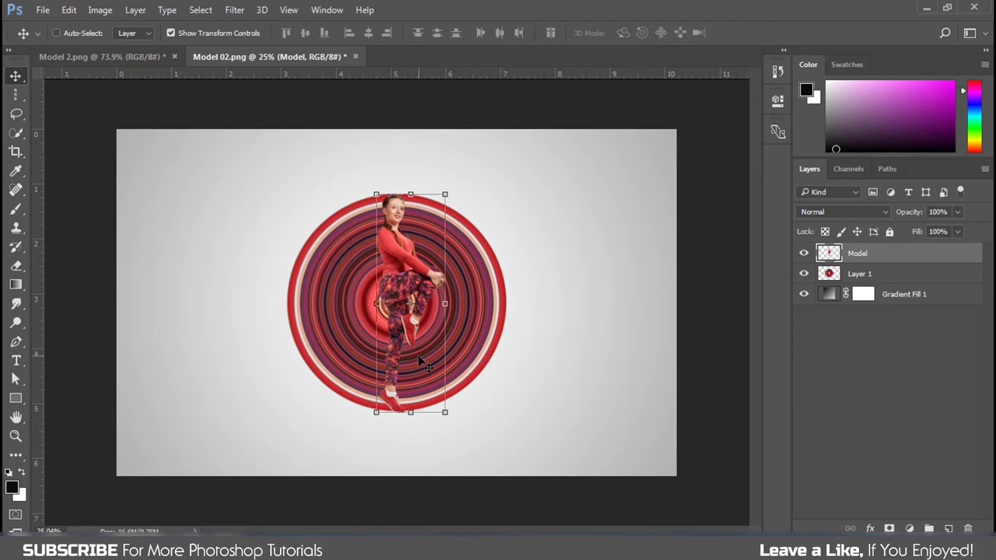
# Add a layer mask to the ring layer with black as the foreground colour.
pyautogui.click(873, 278)
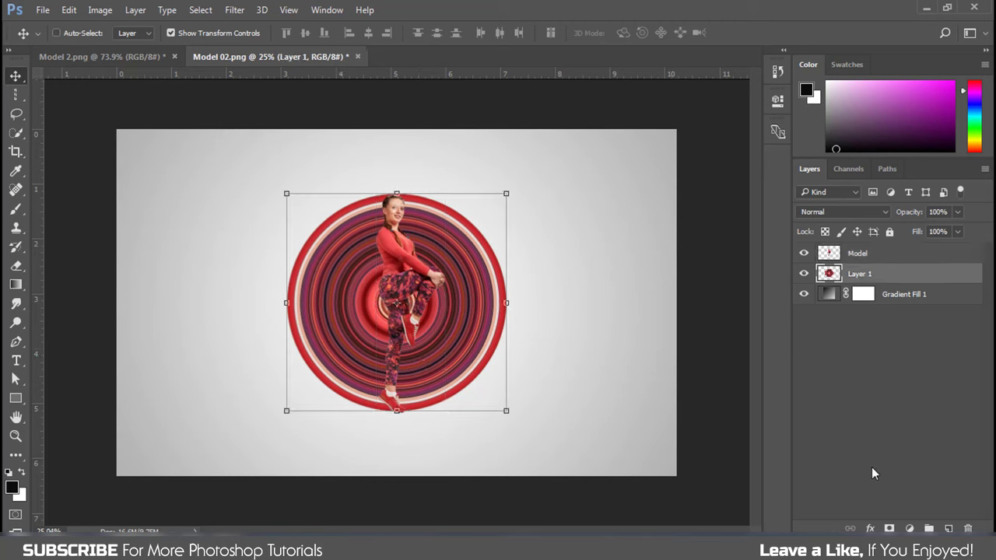
pyautogui.click(890, 528)
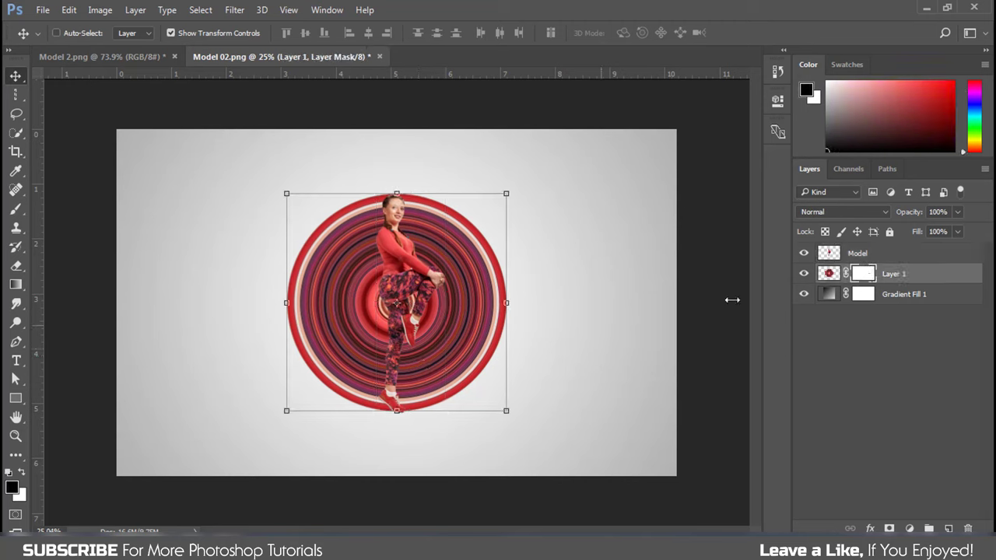
pyautogui.click(13, 487)
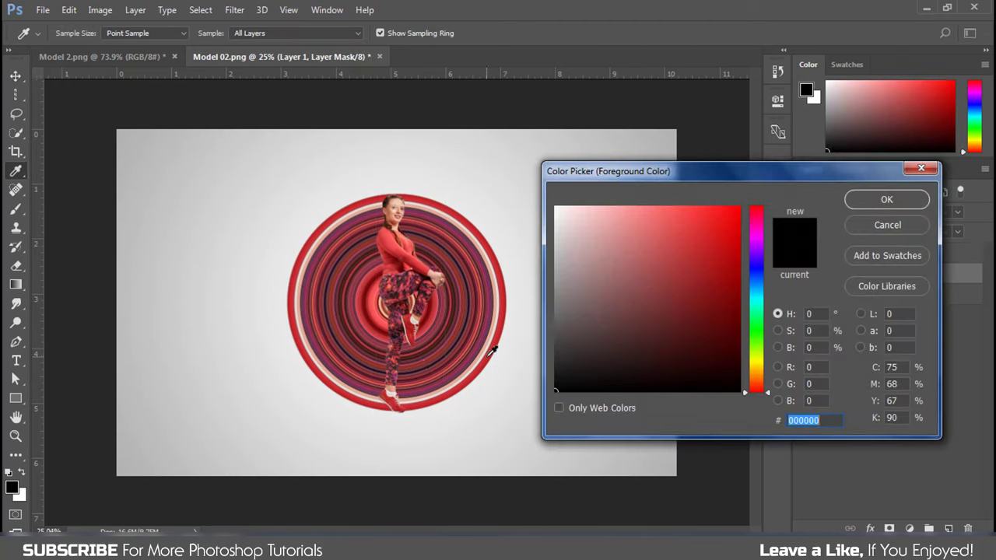
pyautogui.click(883, 198)
# Paint out the left half of the ring circle with a hard round brush.
pyautogui.click(15, 208)
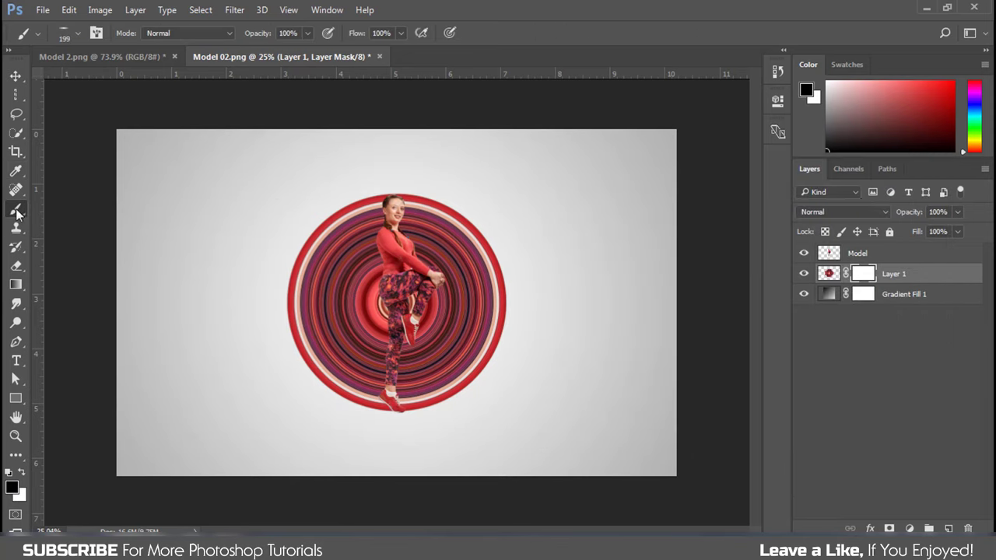
pyautogui.rightClick(366, 238)
pyautogui.click(410, 371)
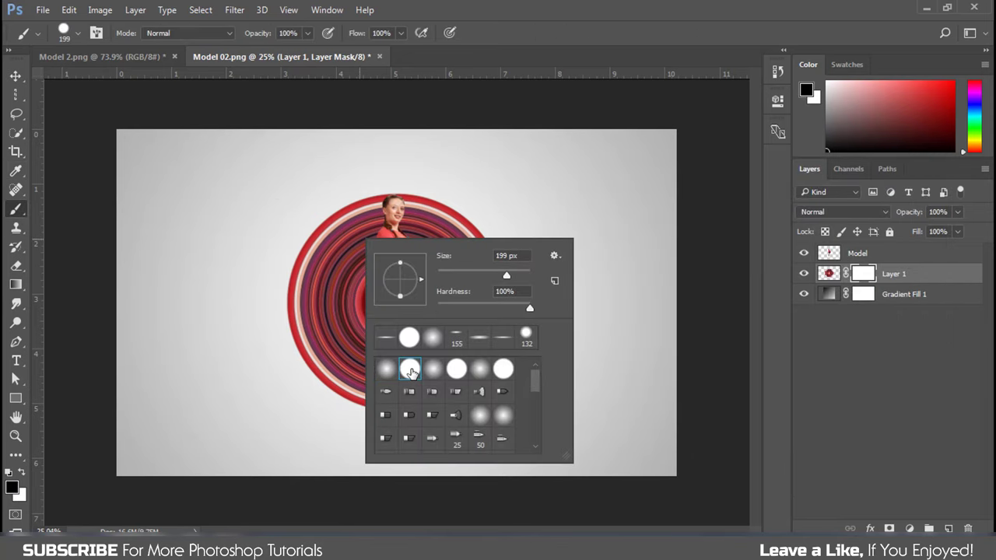
pyautogui.press('Return')
pyautogui.moveTo(366, 262)
pyautogui.mouseDown()
pyautogui.moveTo(371, 211)
pyautogui.moveTo(379, 350)
pyautogui.moveTo(365, 405)
pyautogui.moveTo(312, 231)
pyautogui.moveTo(318, 376)
pyautogui.moveTo(353, 347)
pyautogui.moveTo(355, 287)
pyautogui.mouseUp()
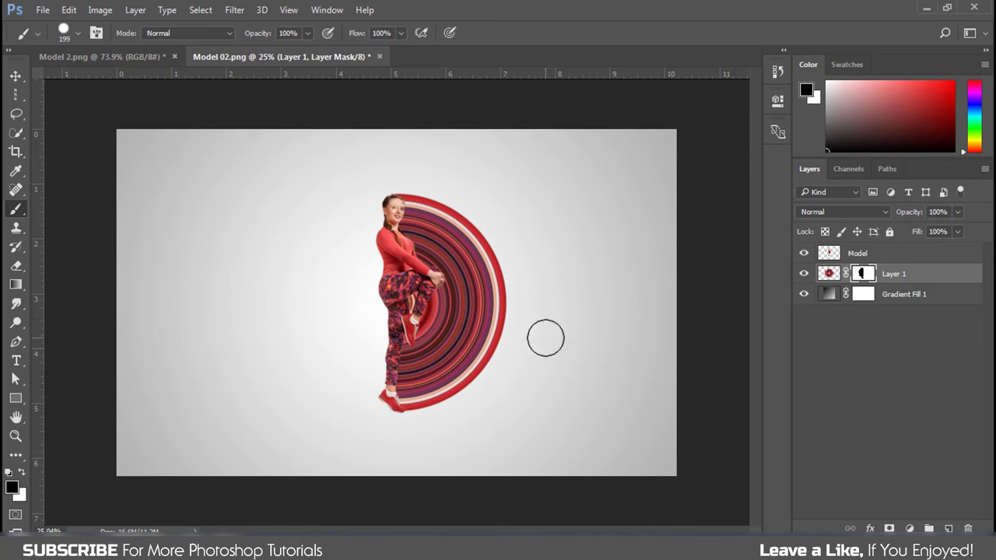
# Flip the model horizontally and move her left against the rings' straight edge.
pyautogui.click(889, 257)
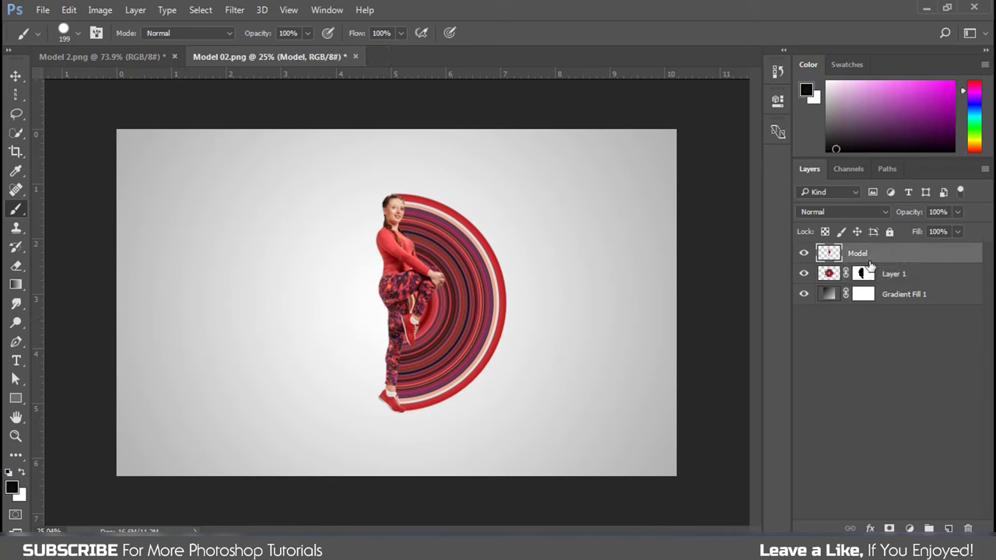
pyautogui.press('v')
pyautogui.click(445, 304)
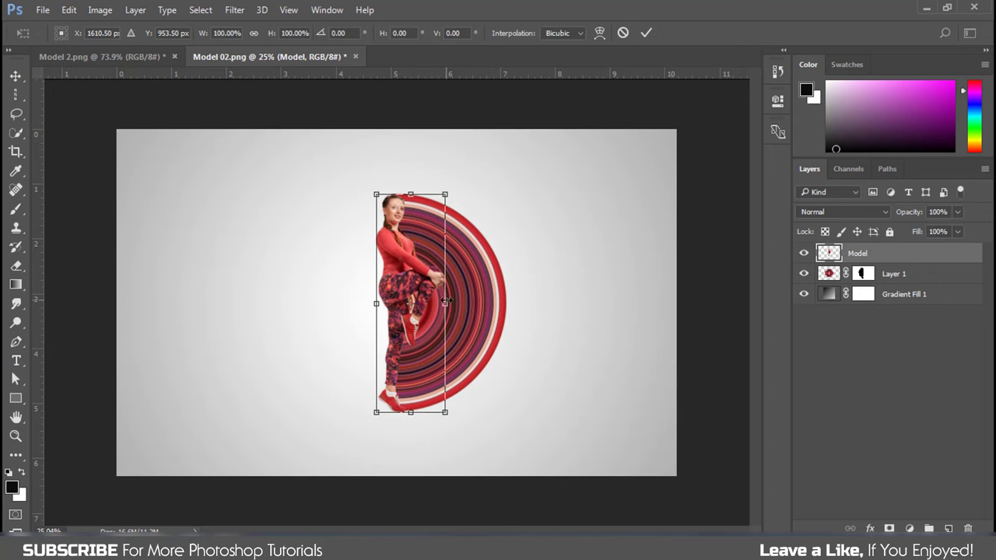
pyautogui.rightClick(442, 288)
pyautogui.click(508, 508)
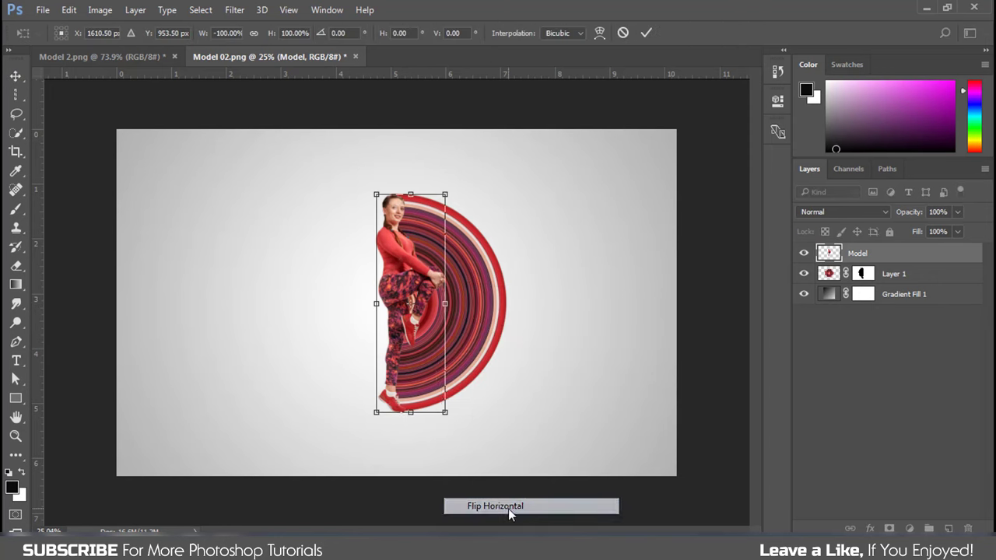
pyautogui.moveTo(434, 352); pyautogui.dragTo(396, 366)
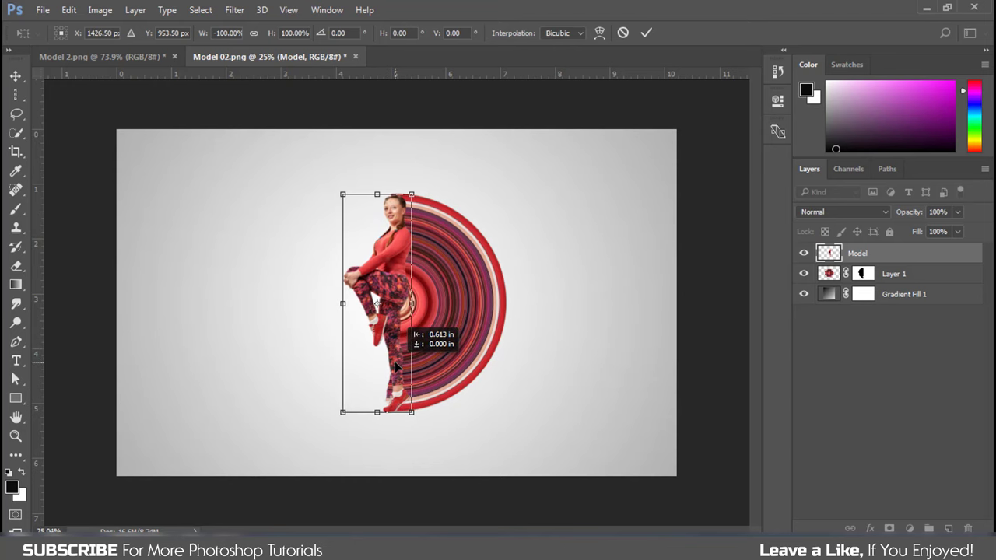
pyautogui.click(645, 34)
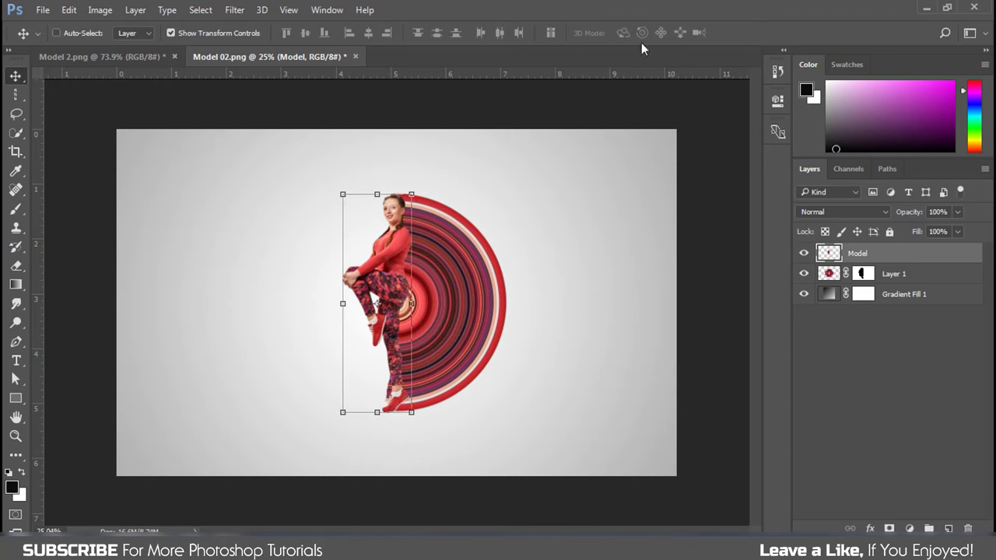
# Select the ring layer's mask with the brush, then select the Gradient Fill 1 layer.
pyautogui.click(862, 274)
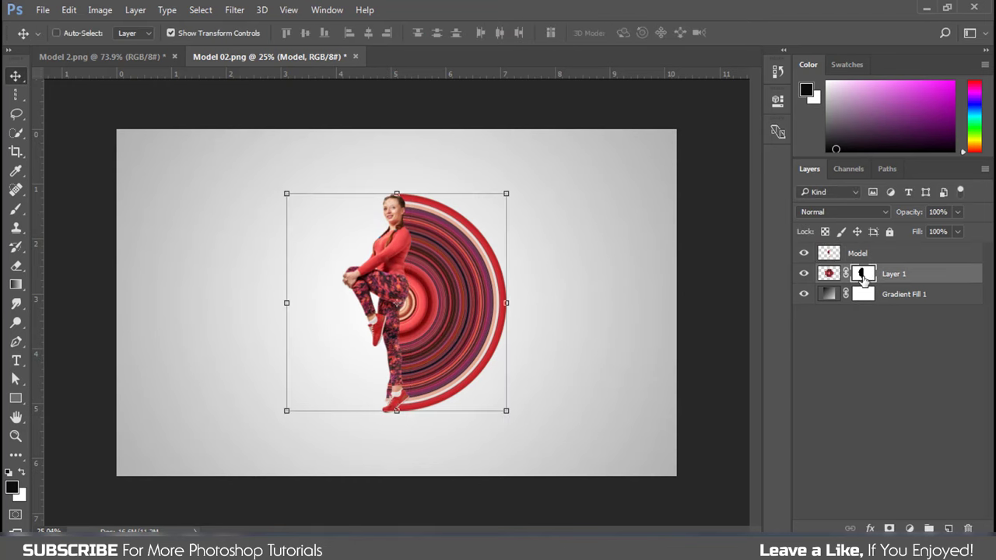
pyautogui.click(15, 209)
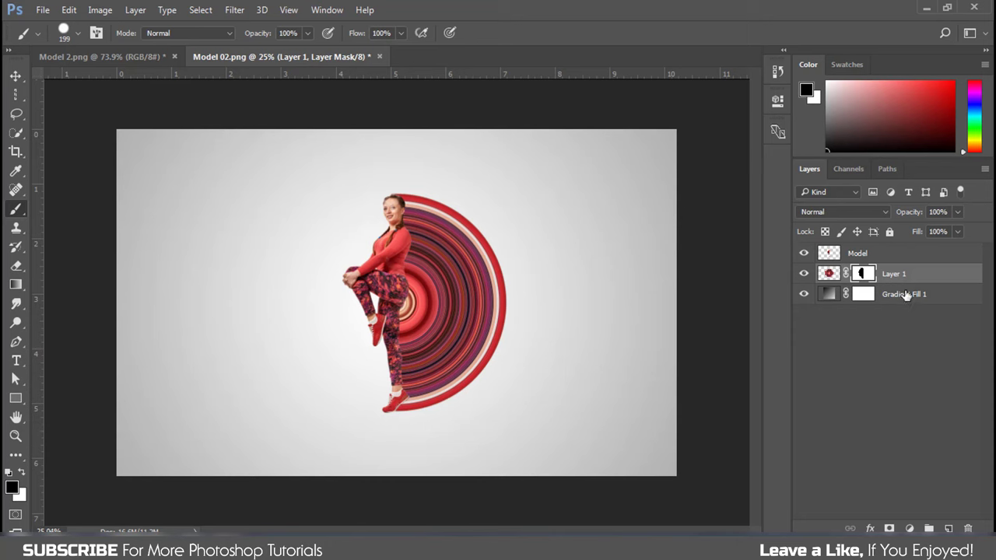
pyautogui.click(905, 296)
# Add a new layer above the gradient and name it shadow.
pyautogui.click(949, 529)
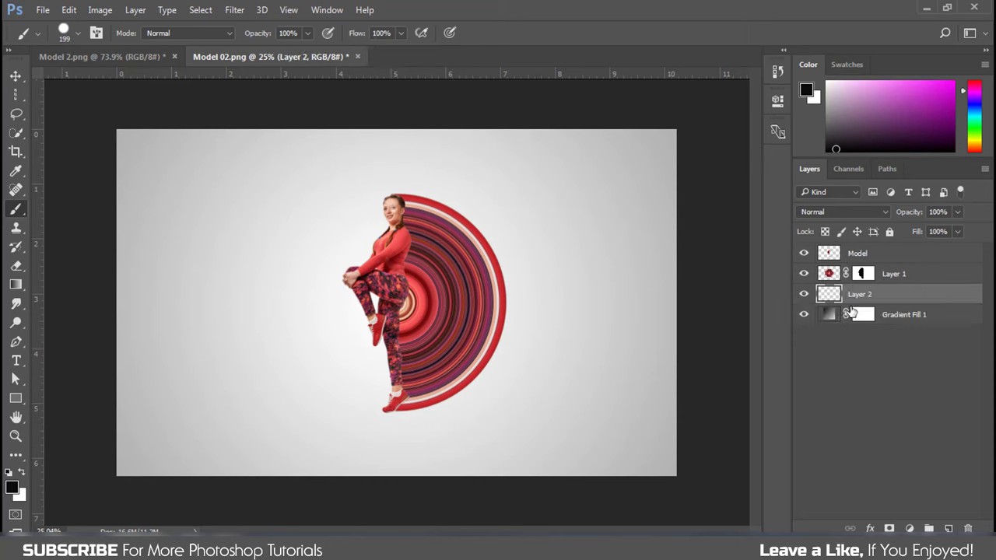
pyautogui.doubleClick(859, 294)
pyautogui.write('shadow')
pyautogui.press('Return')
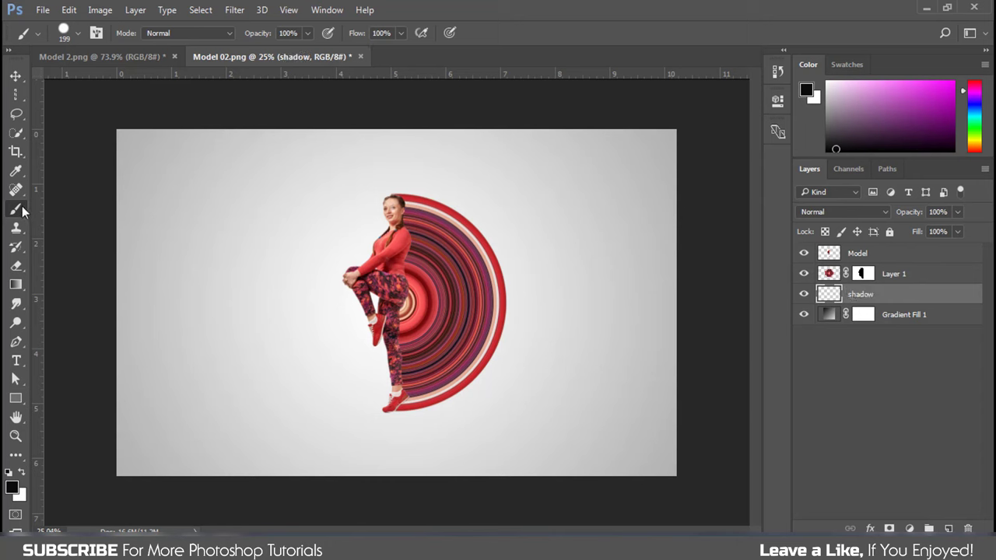
# Paint a soft shadow under the model's feet with a soft round brush around 734 px.
pyautogui.rightClick(212, 194)
pyautogui.click(259, 299)
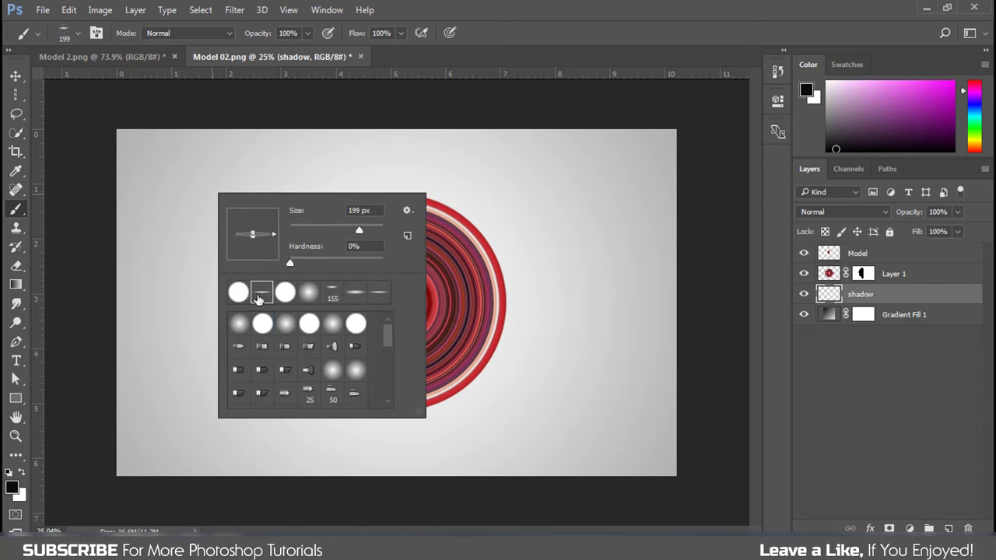
pyautogui.click(526, 36)
pyautogui.moveTo(389, 416); pyautogui.dragTo(408, 414)
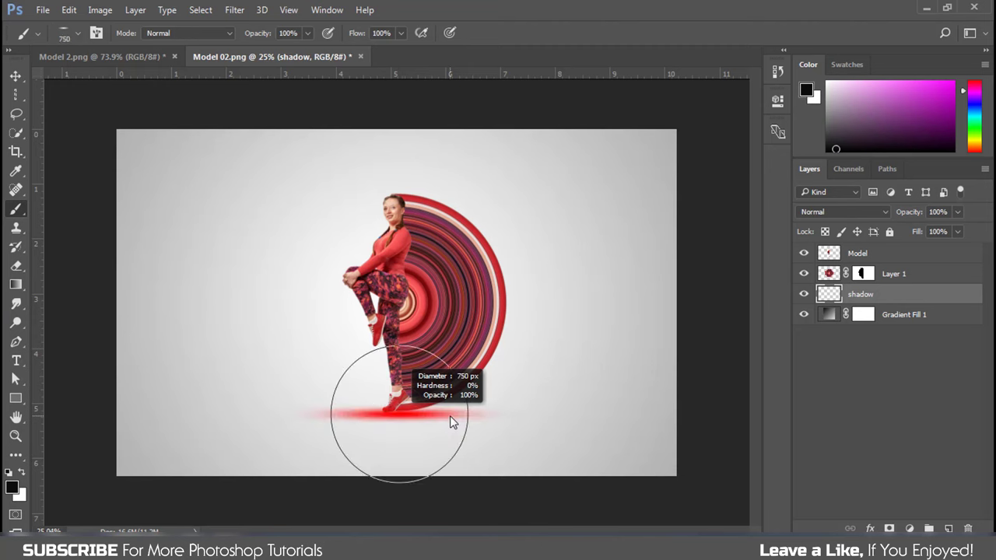
pyautogui.click(405, 412)
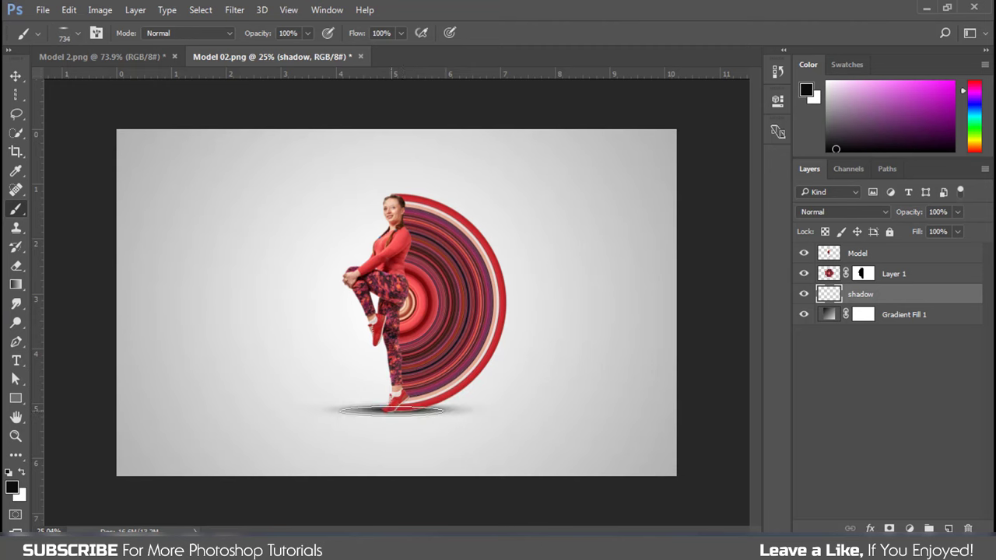
# Flatten the shadow oval into a thin streak, nudged up two pixels beneath the model's feet.
pyautogui.press('v')
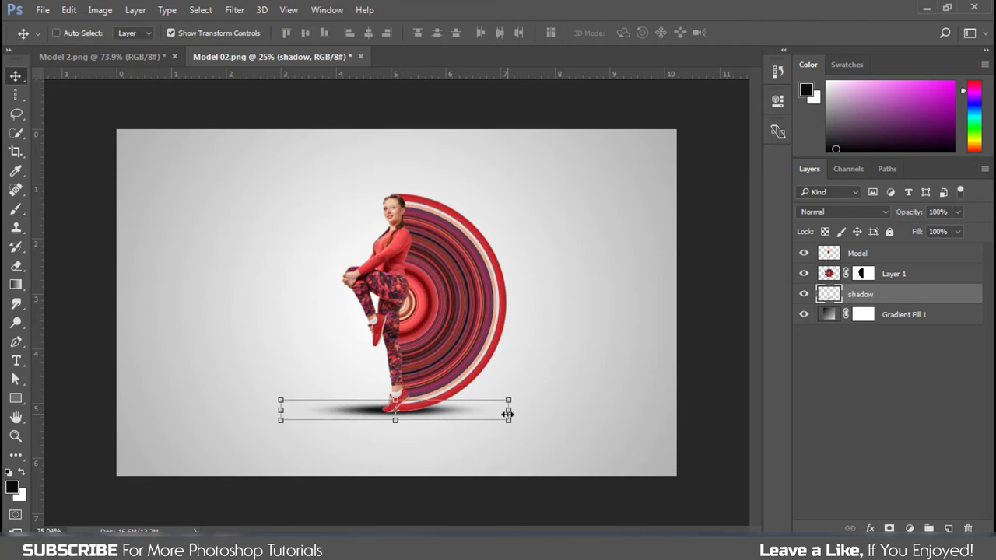
pyautogui.click(506, 411)
pyautogui.moveTo(507, 410); pyautogui.dragTo(504, 410)
pyautogui.moveTo(396, 400); pyautogui.dragTo(395, 406)
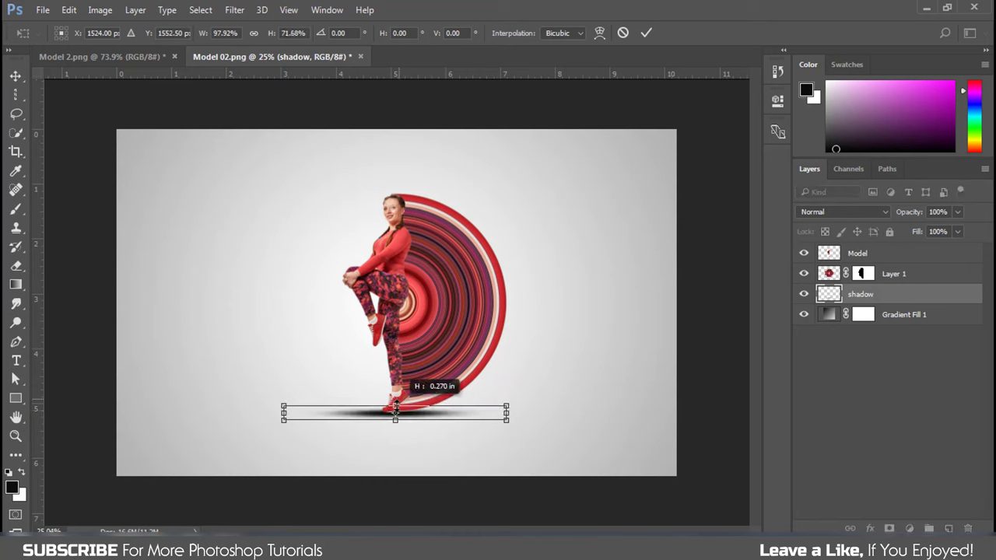
pyautogui.press('Up')
pyautogui.press('Up')
pyautogui.press('Up')
pyautogui.press('Up')
pyautogui.press('Up')
pyautogui.press('Up')
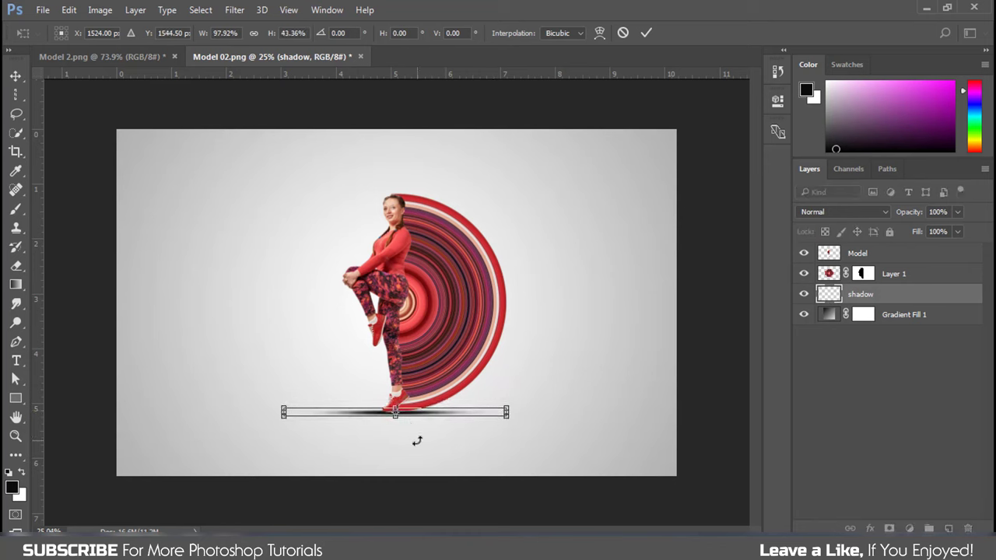
pyautogui.press('Up')
pyautogui.press('Up')
pyautogui.press('Up')
pyautogui.press('Return')
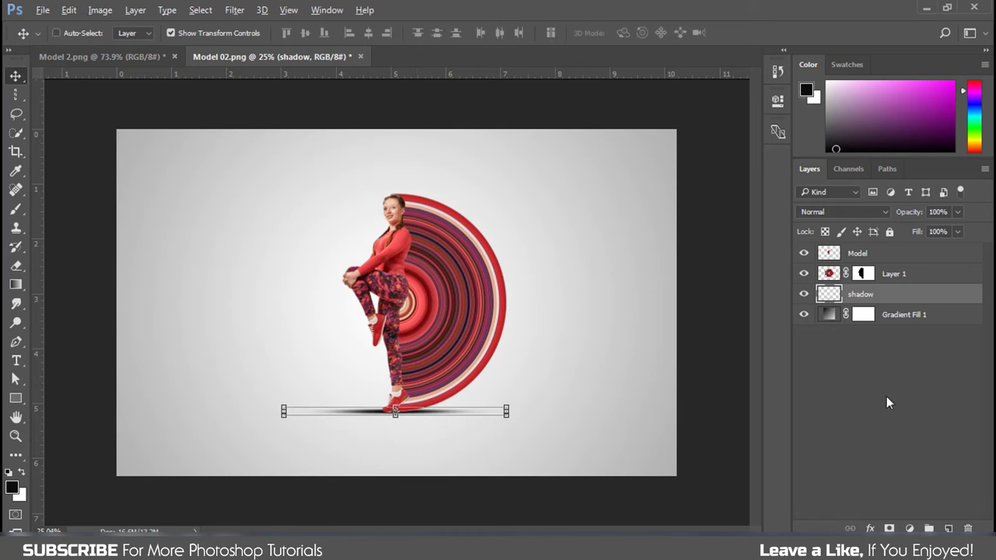